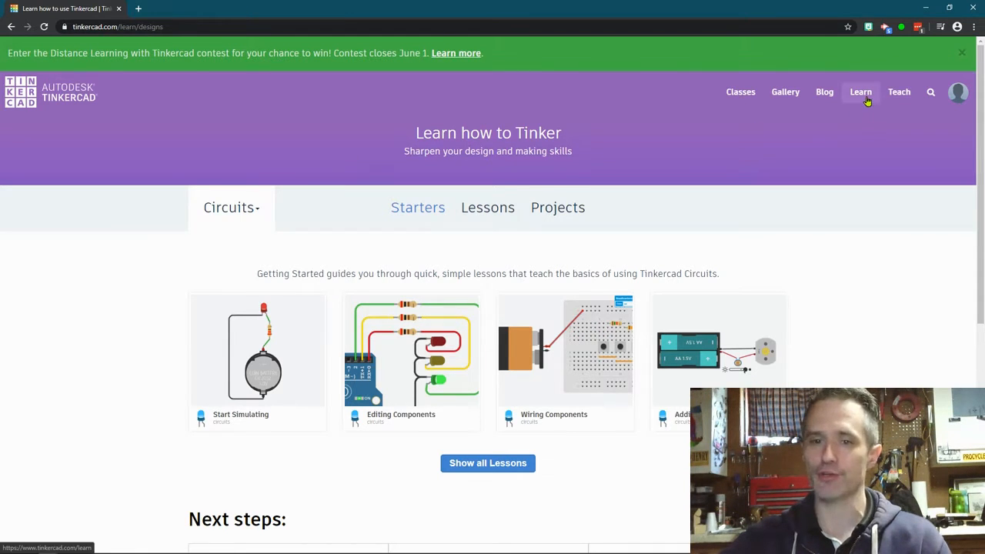
- Open the Learn section and switch its starter lessons from 3D to Circuits
{"action": "left_click", "coordinate": [860, 93]}
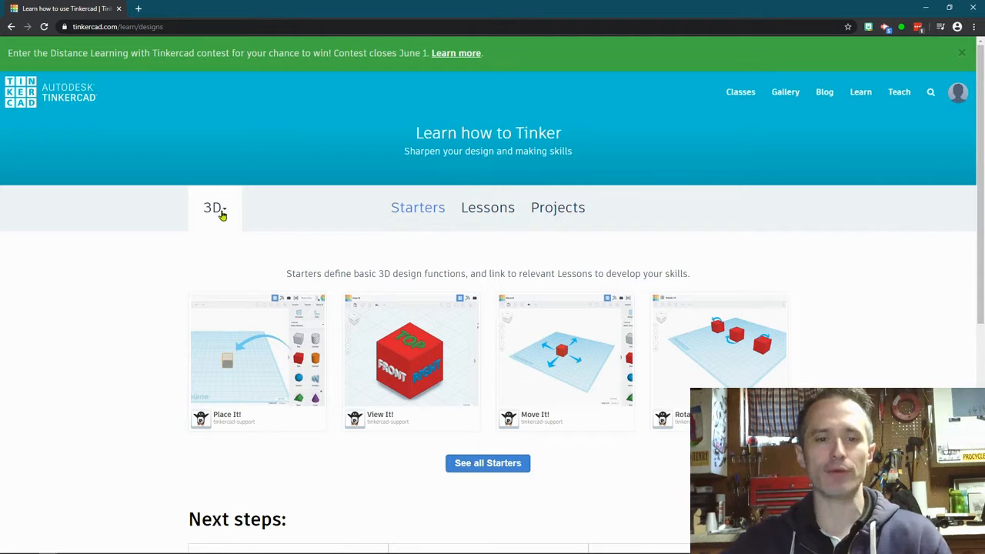
{"action": "left_click", "coordinate": [222, 214]}
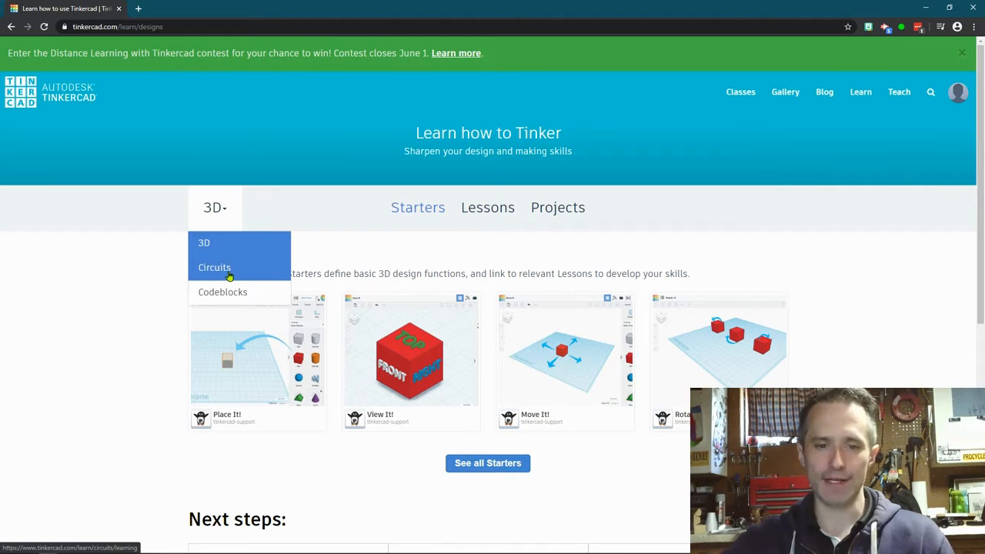
{"action": "left_click", "coordinate": [222, 273]}
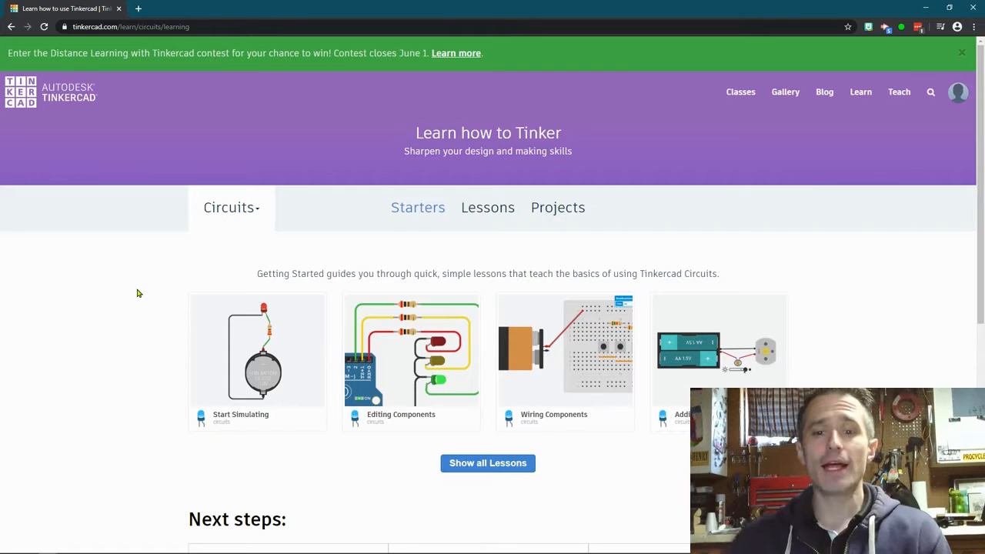
- View the full Getting Started list of Circuits lessons and return to the Circuits overview
{"action": "left_click", "coordinate": [515, 465]}
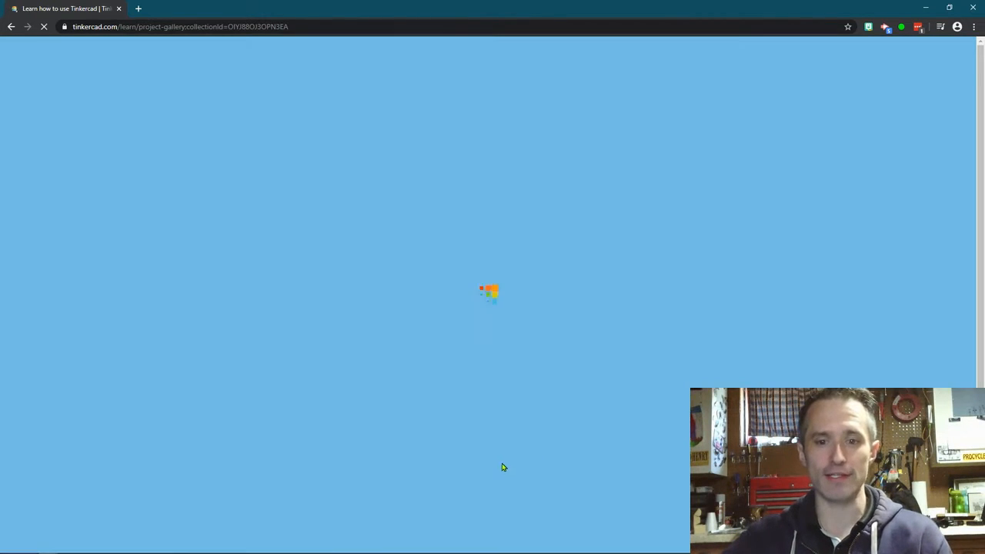
{"action": "scroll", "coordinate": [311, 266], "scroll_direction": "down", "scroll_amount": 1}
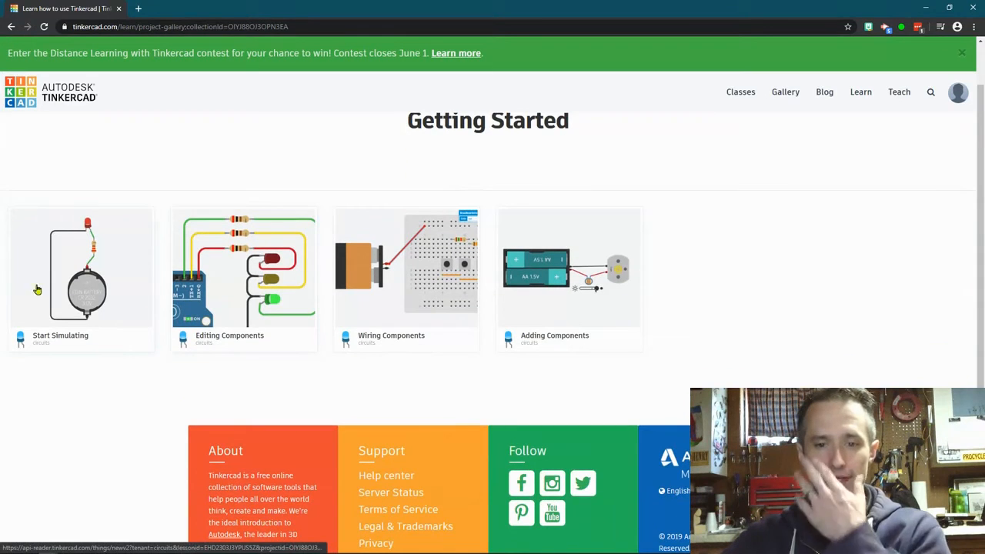
{"action": "left_click", "coordinate": [11, 26]}
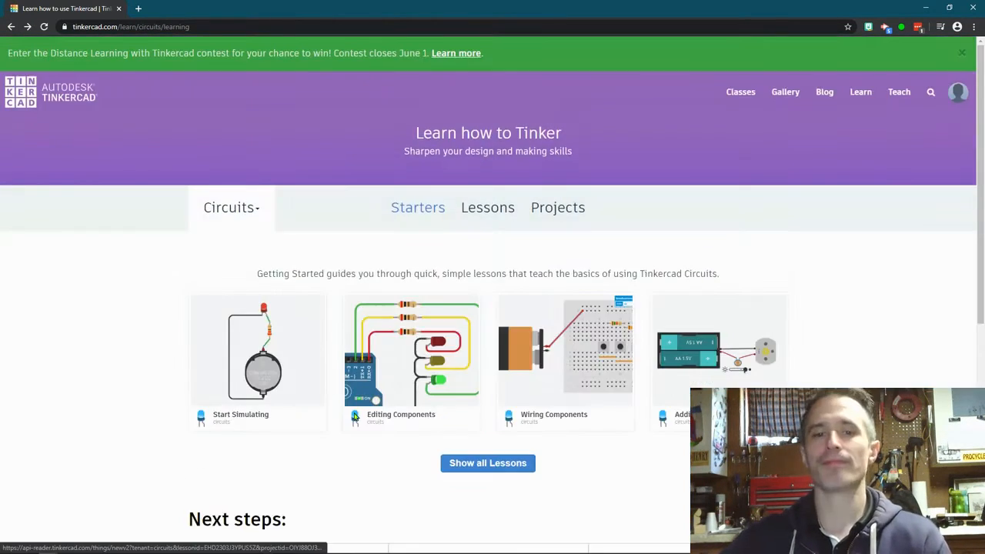
- Open the Start Simulating starter lesson and show it in full screen
{"action": "left_click", "coordinate": [231, 375]}
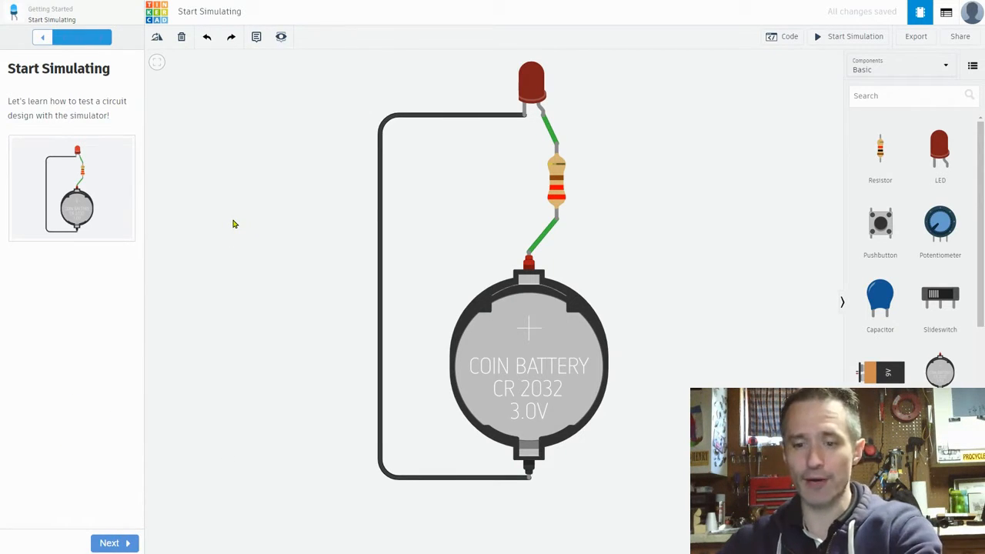
{"action": "key", "text": "F11"}
{"action": "left_click", "coordinate": [974, 26]}
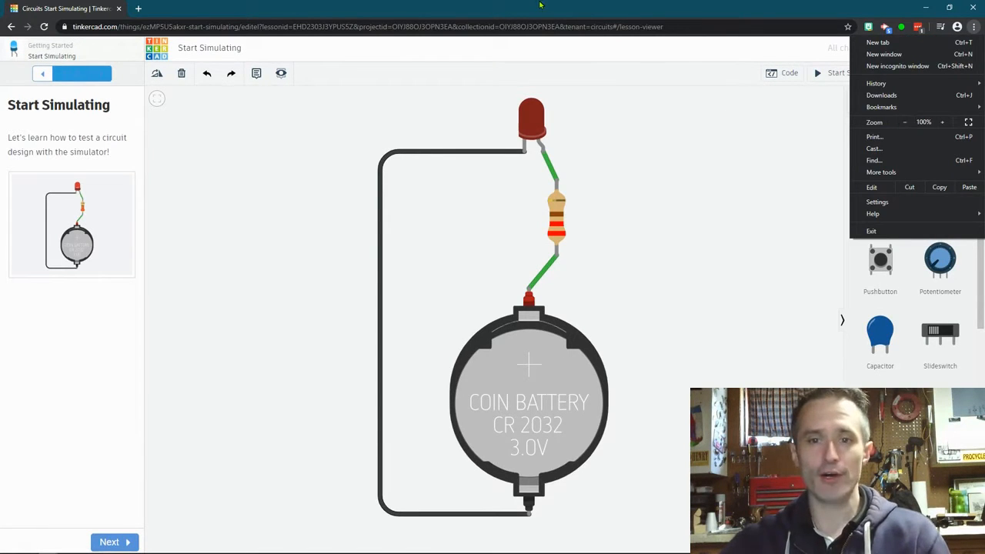
{"action": "left_click", "coordinate": [268, 120]}
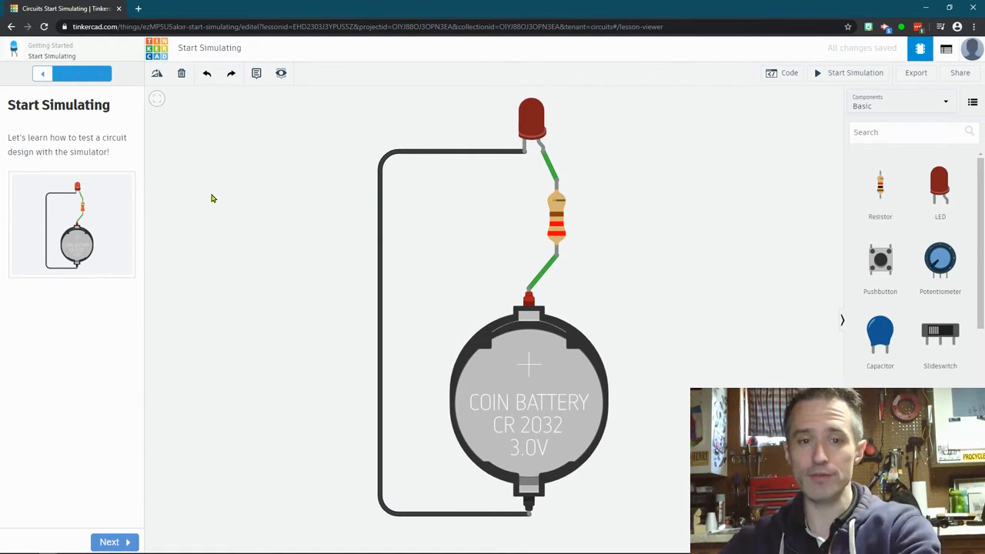
{"action": "left_click", "coordinate": [278, 28]}
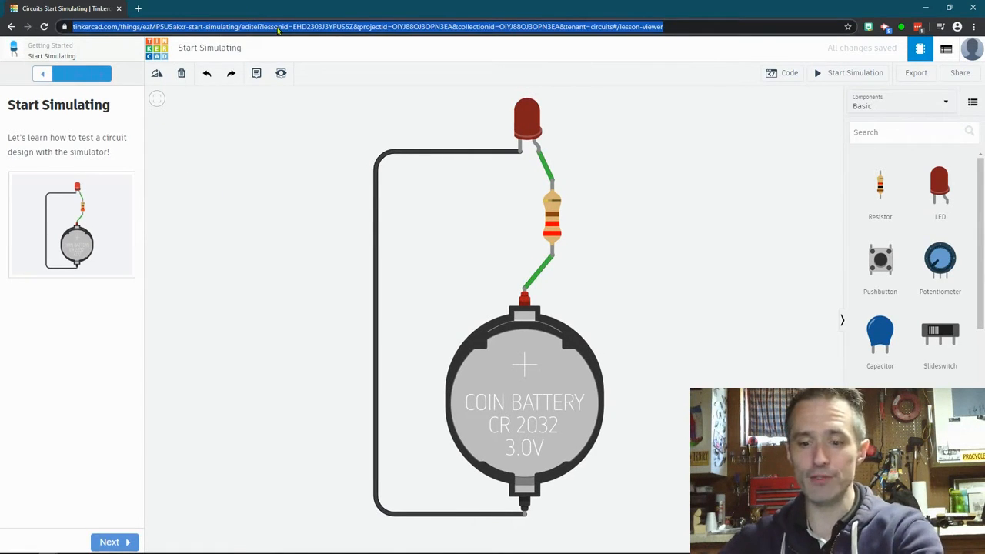
{"action": "key", "text": "F11"}
- Advance to the lesson's simulation instructions and run the coin battery LED circuit, stopping and restarting the simulation
{"action": "left_click", "coordinate": [112, 542]}
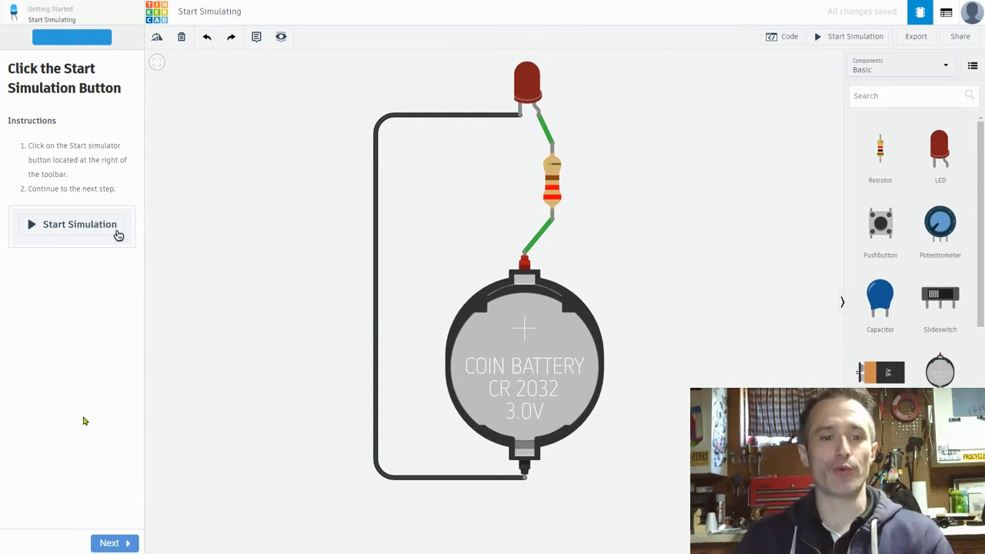
{"action": "left_click", "coordinate": [844, 40]}
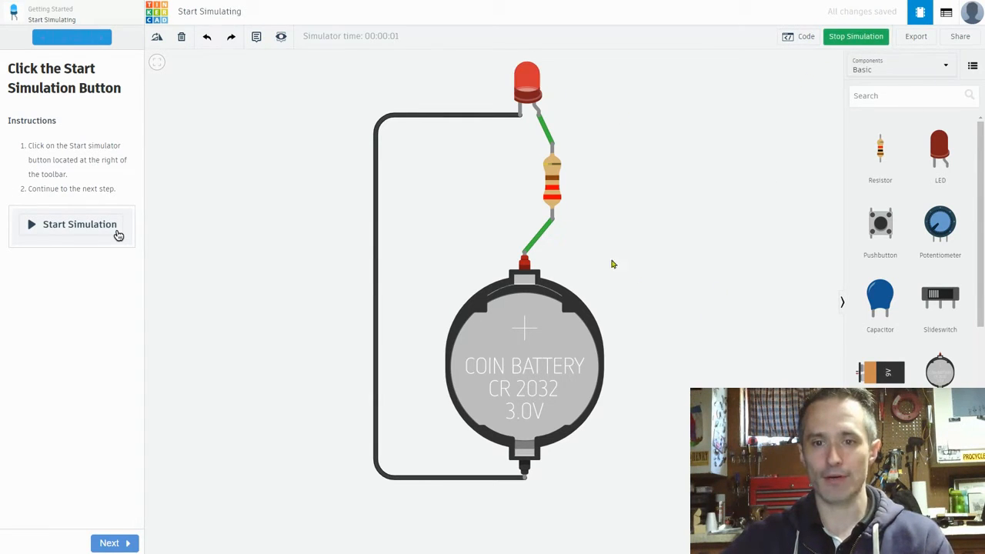
{"action": "left_click", "coordinate": [861, 39]}
{"action": "left_click", "coordinate": [861, 38]}
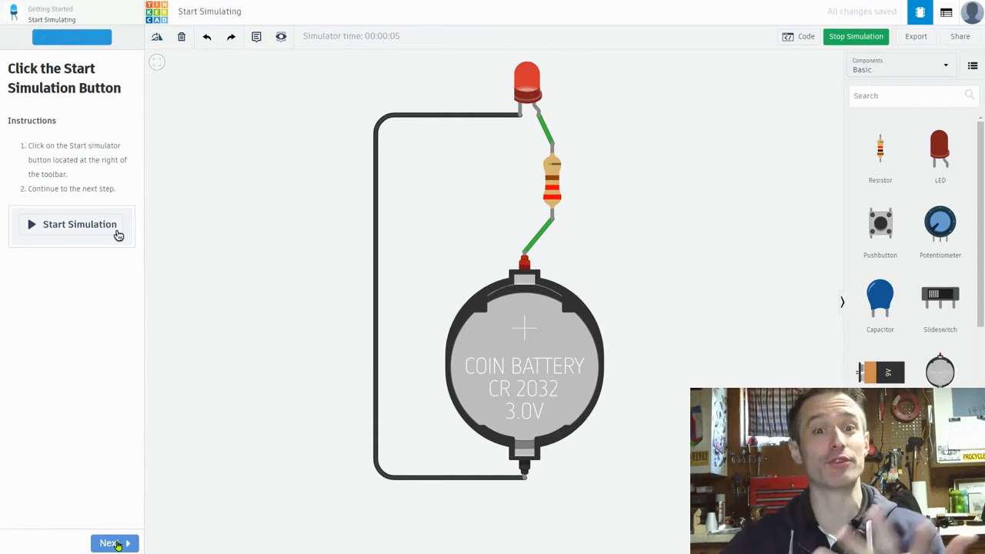
- Complete the Start Simulating lesson and continue to the Editing Components lesson
{"action": "left_click", "coordinate": [112, 543]}
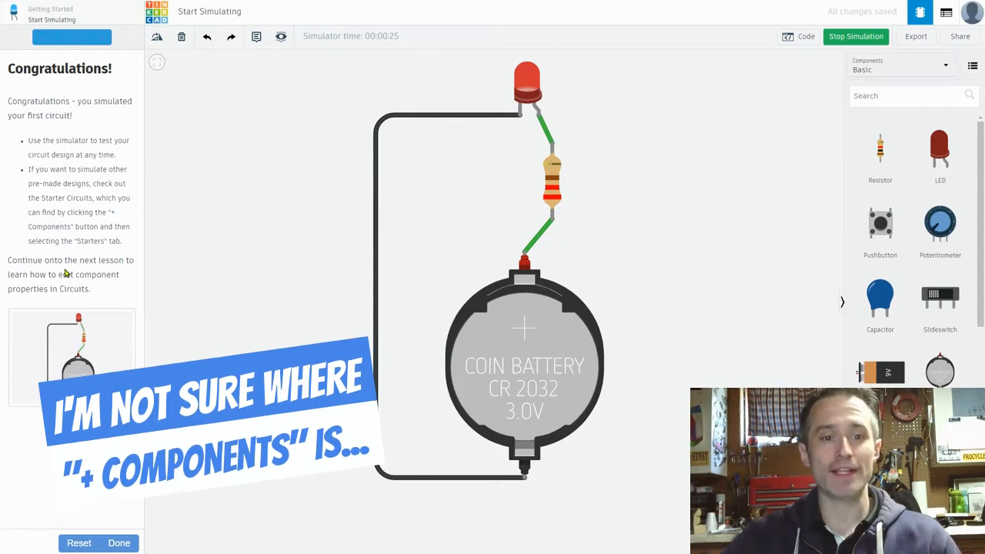
{"action": "left_click", "coordinate": [936, 70]}
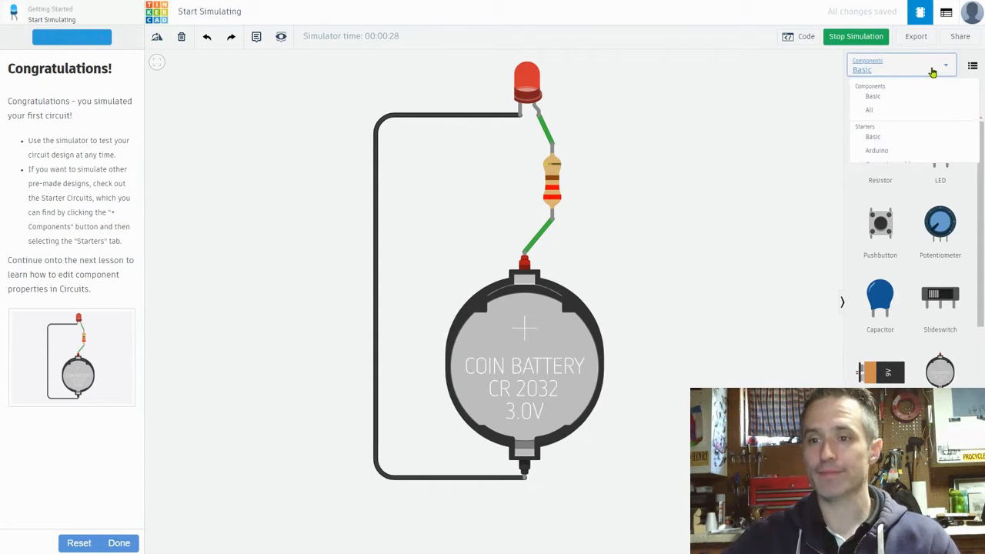
{"action": "left_click", "coordinate": [788, 134]}
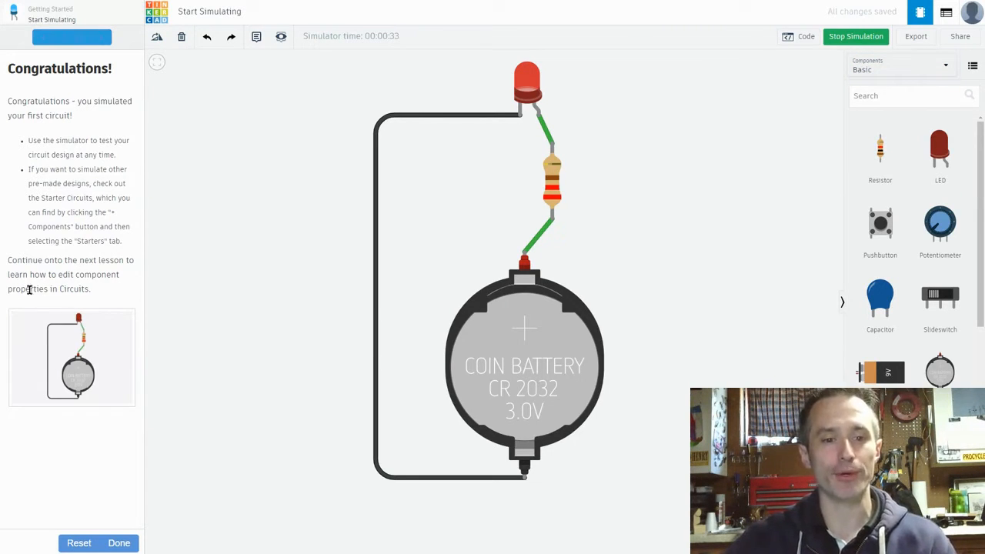
{"action": "left_click", "coordinate": [119, 544]}
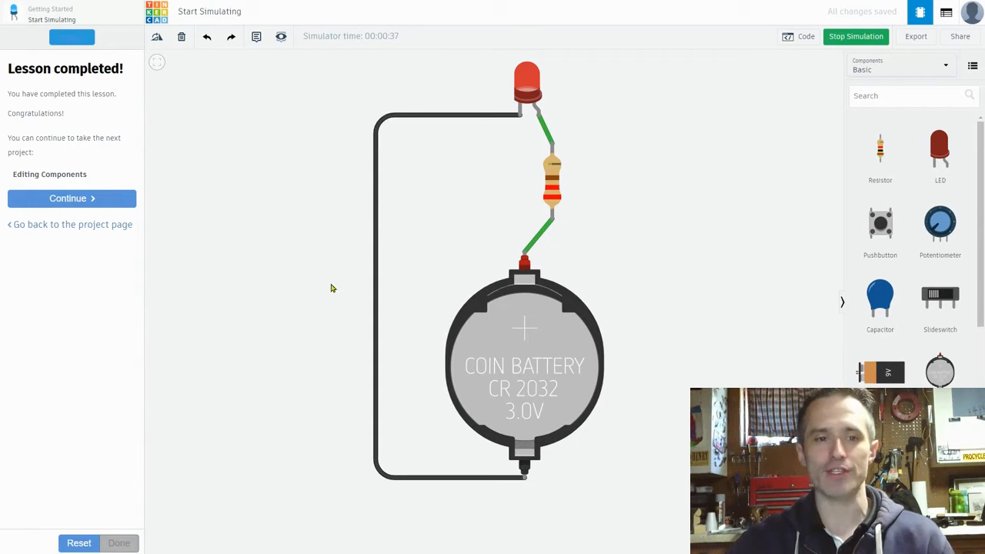
{"action": "left_click", "coordinate": [70, 198]}
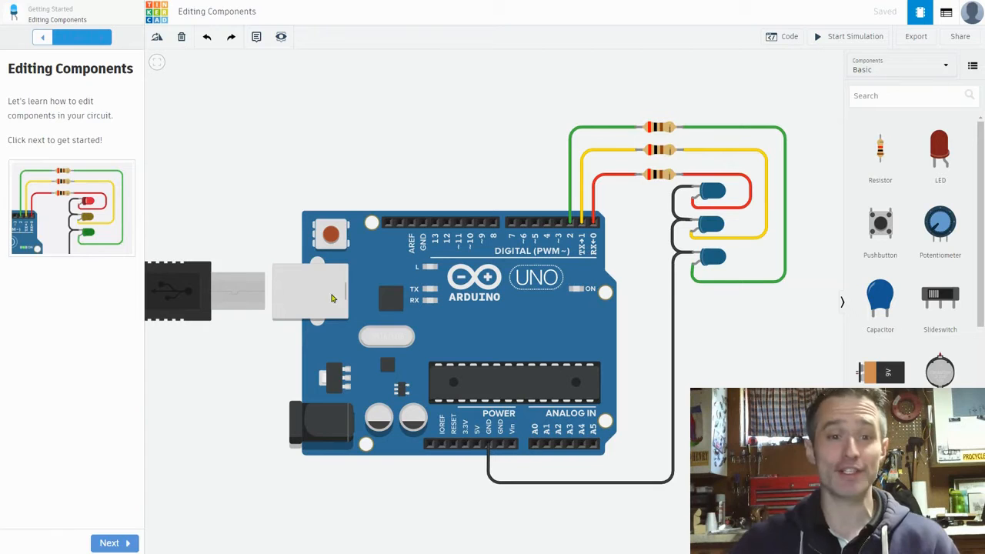
- Advance to the lesson's LED instructions and set the top LED's color to red
{"action": "left_click", "coordinate": [112, 544]}
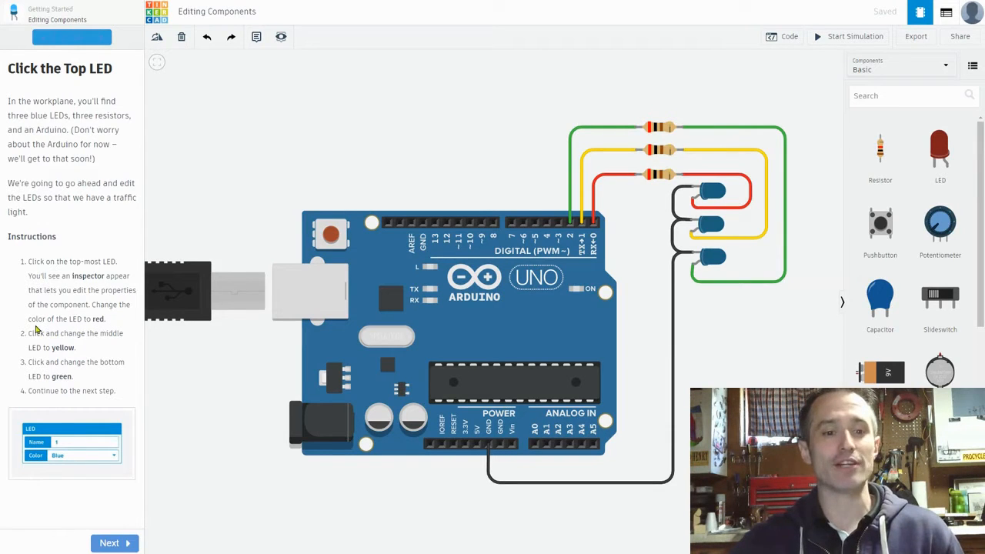
{"action": "left_click", "coordinate": [717, 195]}
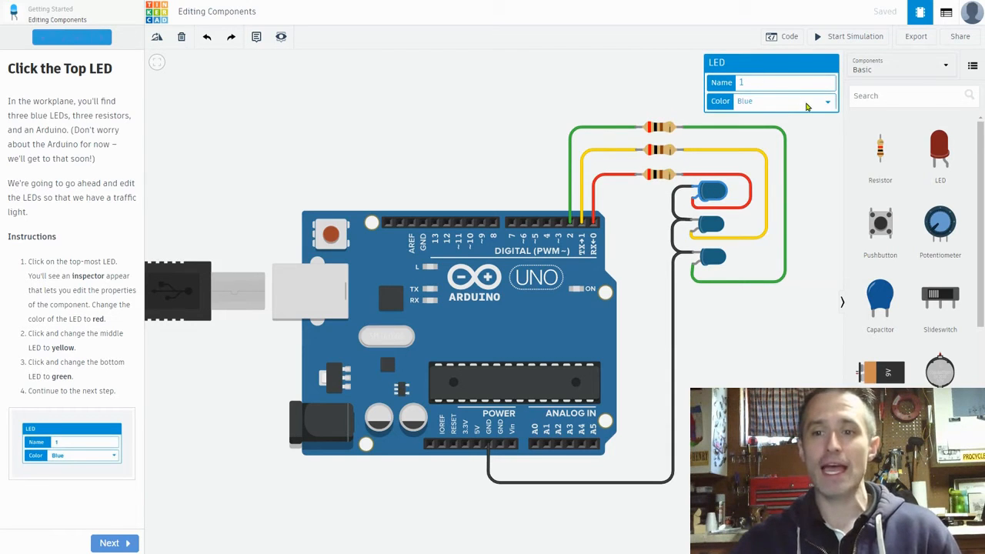
{"action": "left_click", "coordinate": [807, 104]}
{"action": "left_click", "coordinate": [784, 159]}
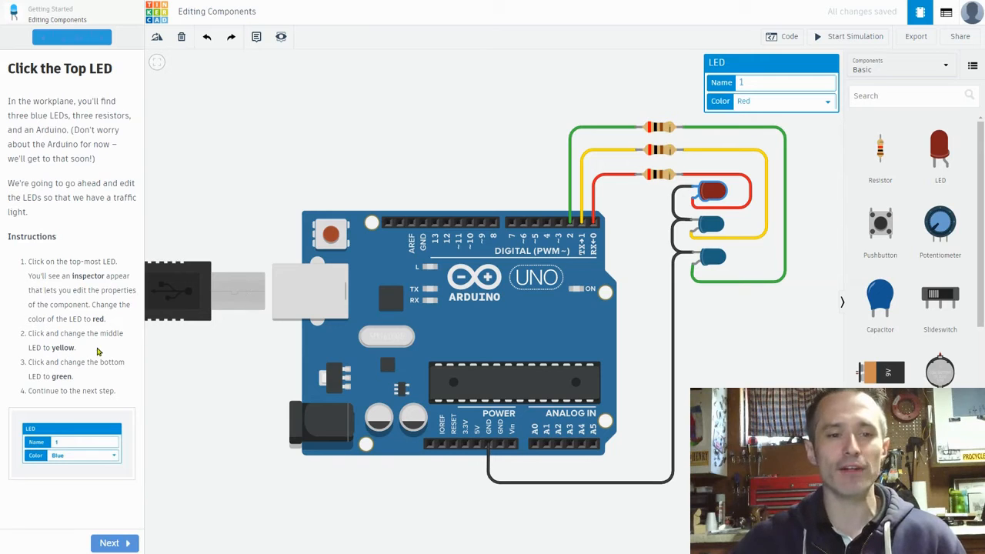
- Set the middle LED's color to yellow and the bottom LED's color to green
{"action": "left_click", "coordinate": [712, 229]}
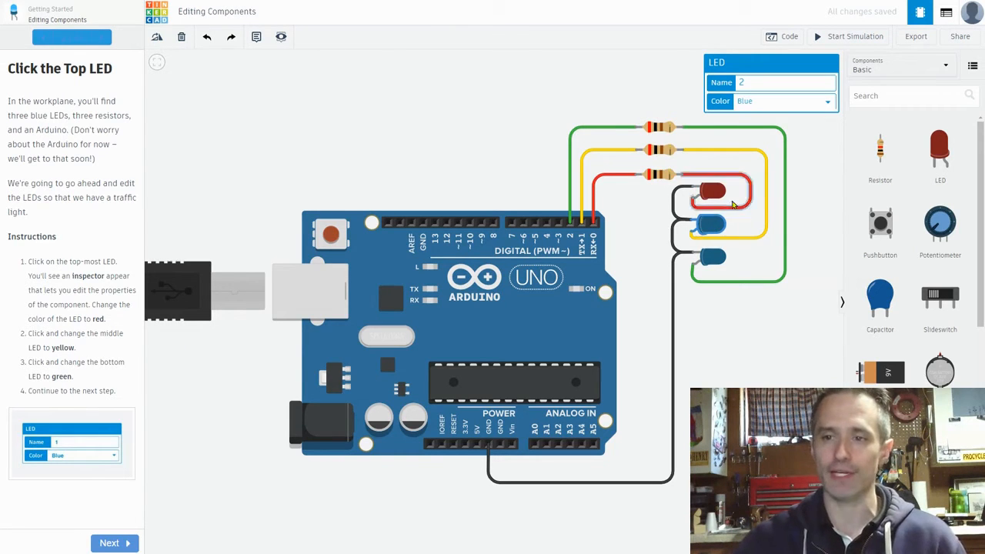
{"action": "left_click", "coordinate": [808, 106]}
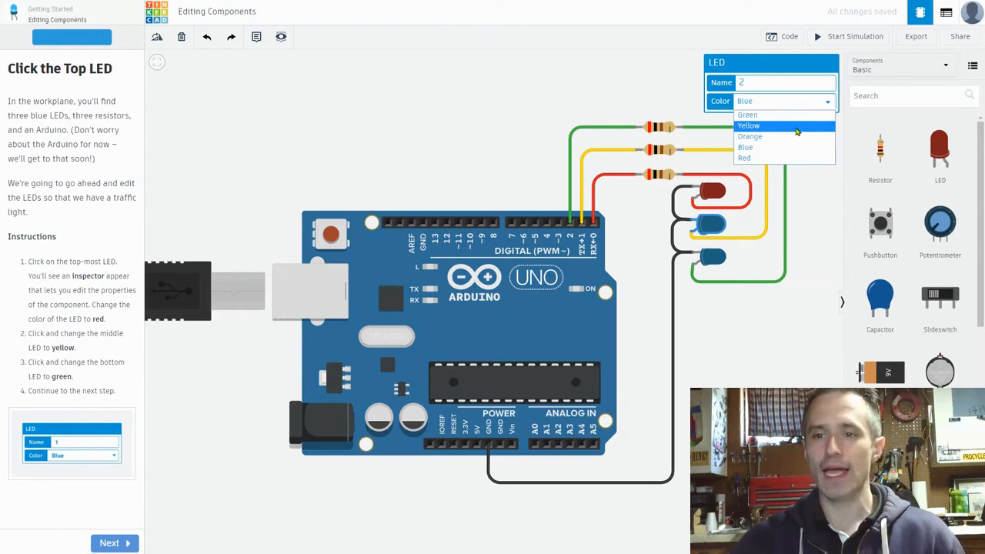
{"action": "left_click", "coordinate": [758, 125]}
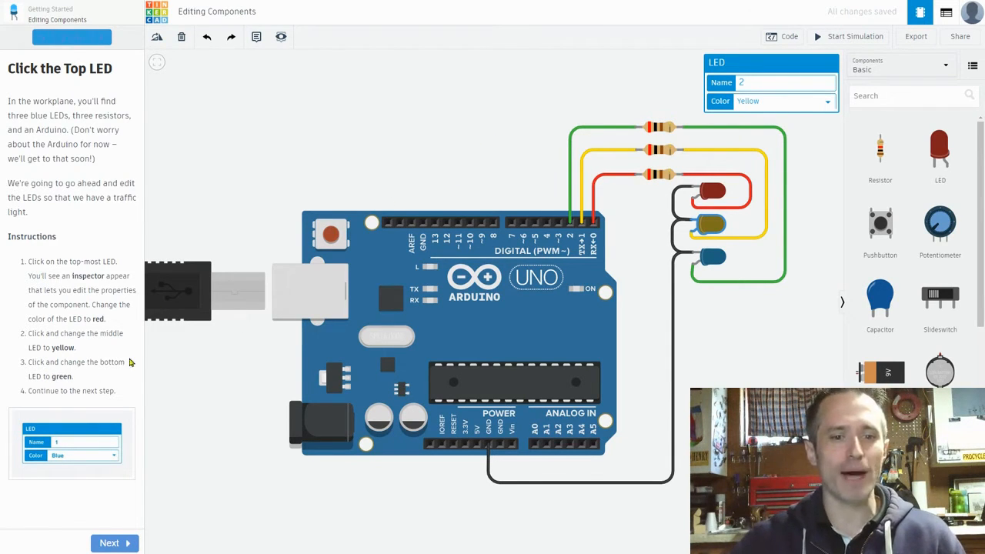
{"action": "left_click", "coordinate": [715, 257]}
{"action": "left_click", "coordinate": [778, 110]}
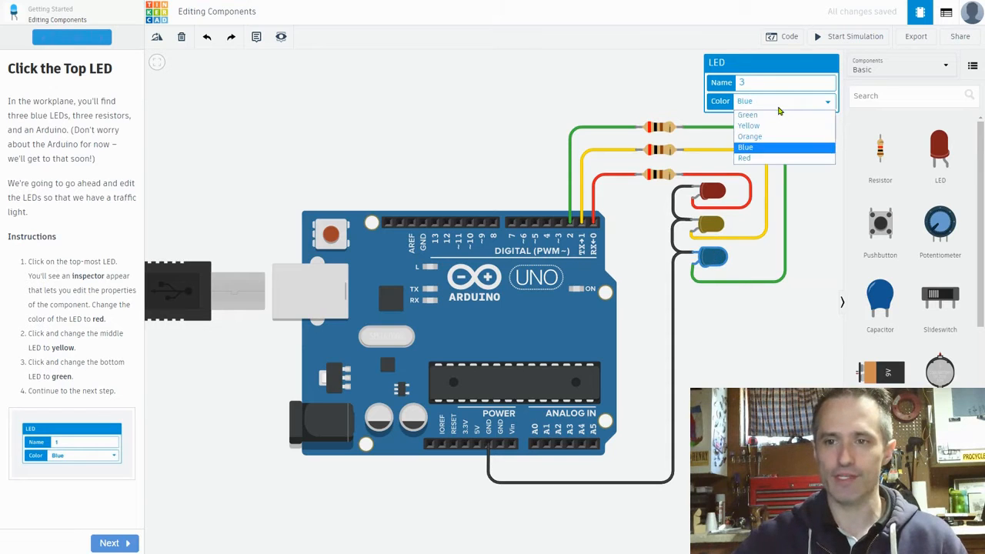
{"action": "left_click", "coordinate": [779, 116]}
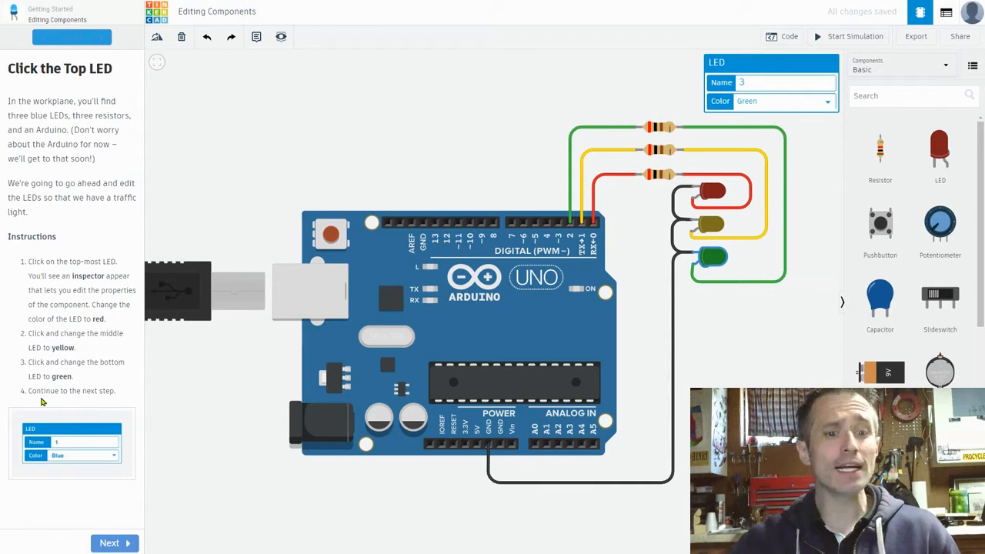
- Run the traffic light simulation for the lesson's circuit test and continue to its closing page
{"action": "left_click", "coordinate": [122, 543]}
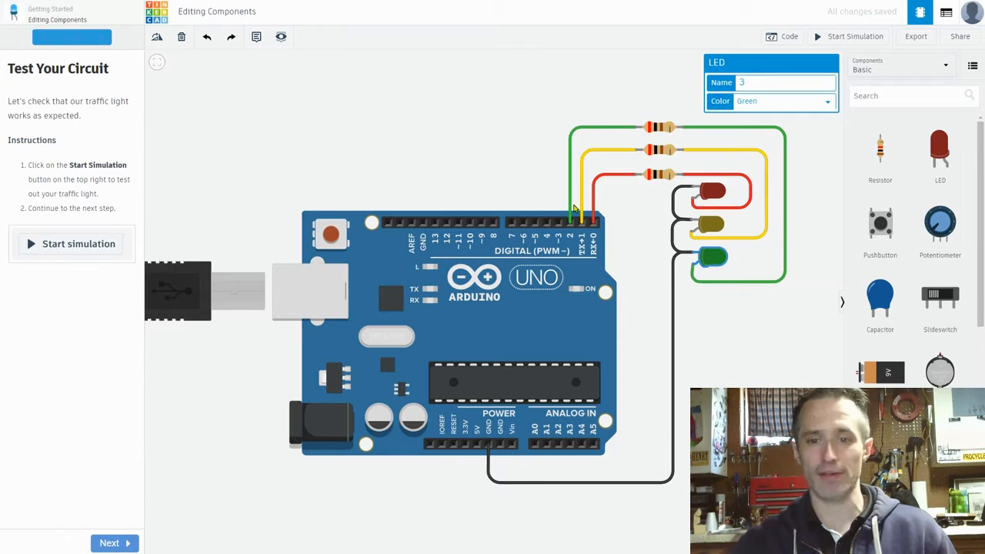
{"action": "left_click", "coordinate": [853, 38]}
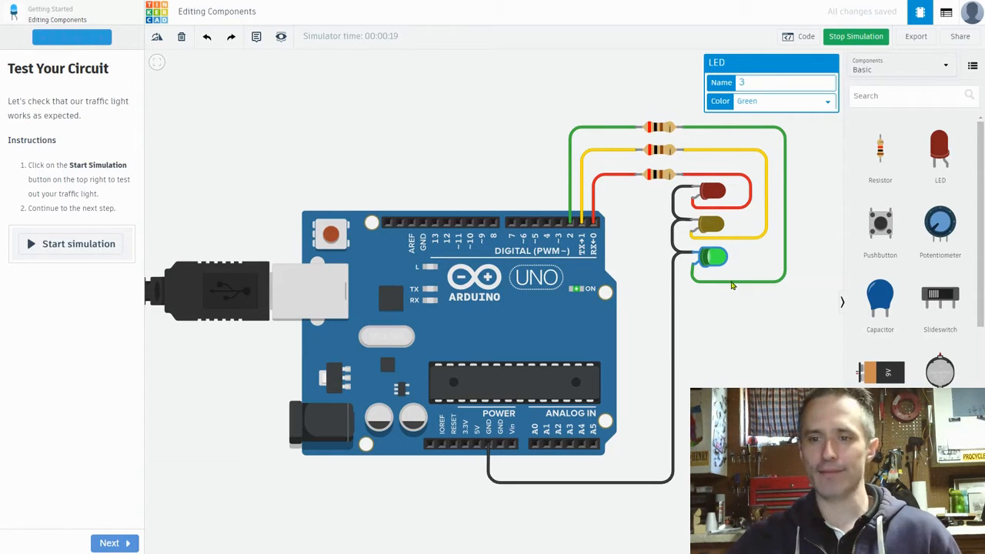
{"action": "left_click", "coordinate": [113, 543]}
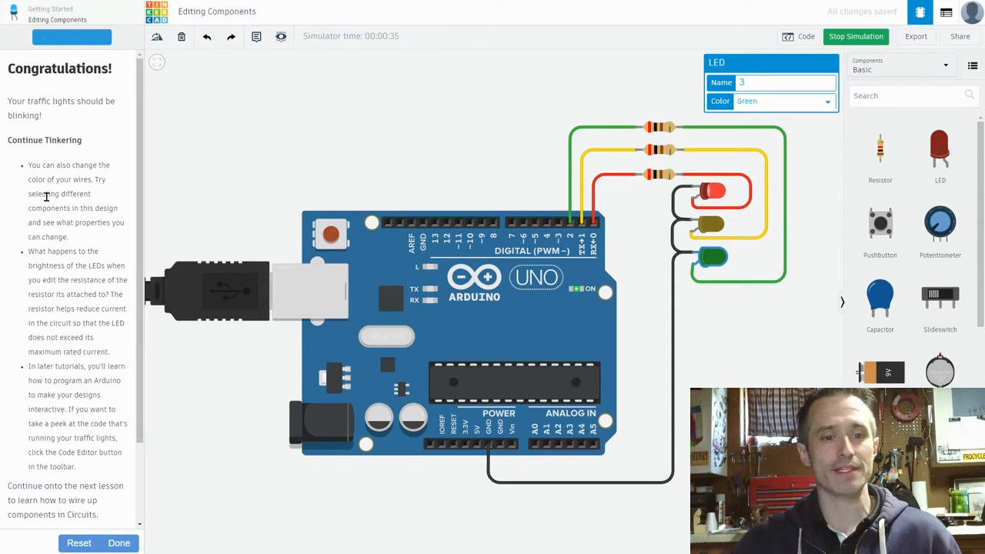
- Inspect the green wire's properties and set the resistance of the red LED's resistor to 100 Ω
{"action": "left_click", "coordinate": [600, 128]}
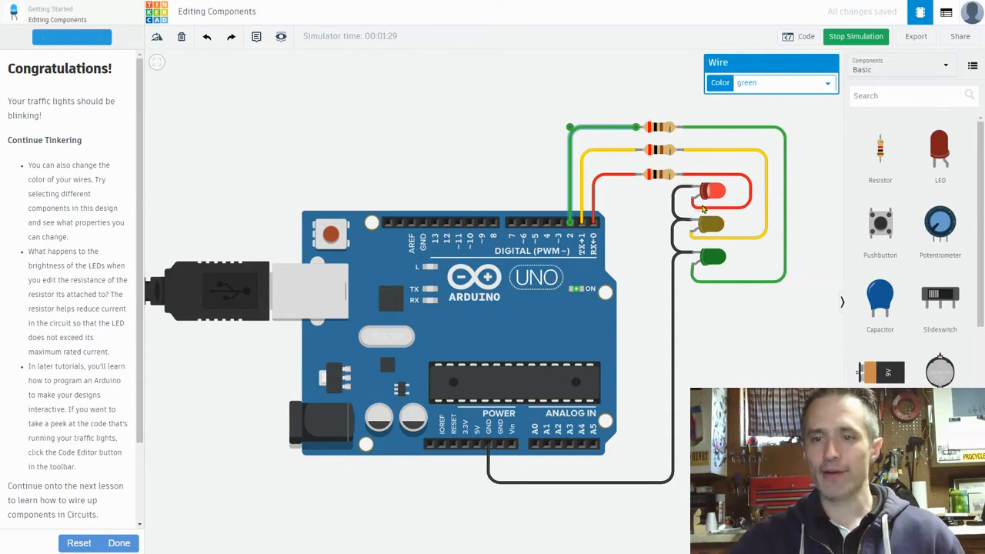
{"action": "left_click", "coordinate": [665, 181]}
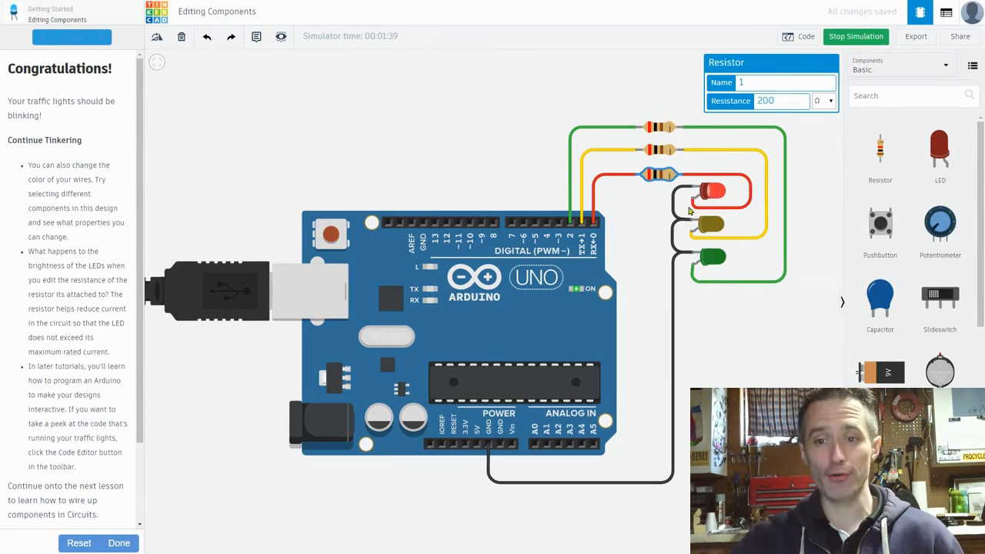
{"action": "left_click_drag", "start_coordinate": [782, 100], "coordinate": [744, 106]}
{"action": "type", "text": "1"}
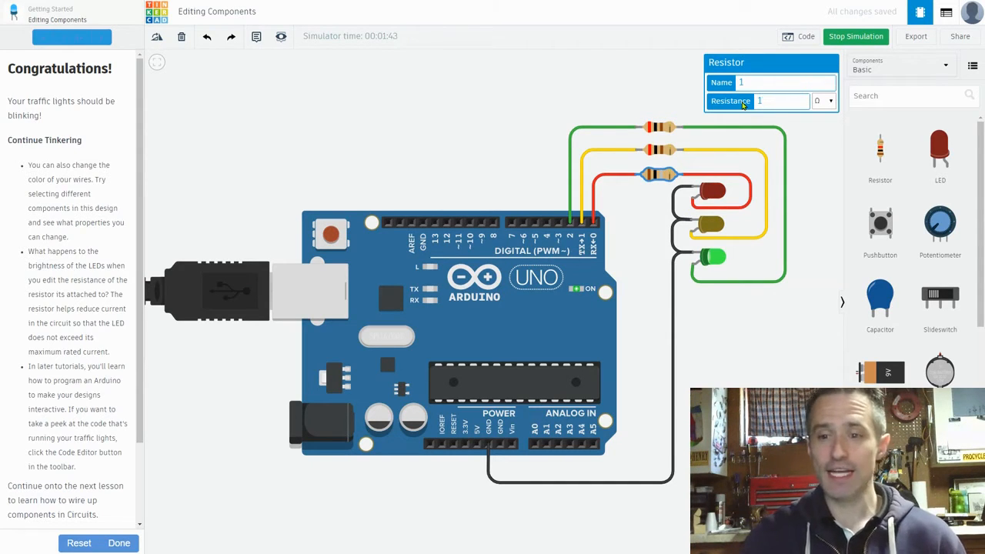
{"action": "left_click", "coordinate": [801, 158]}
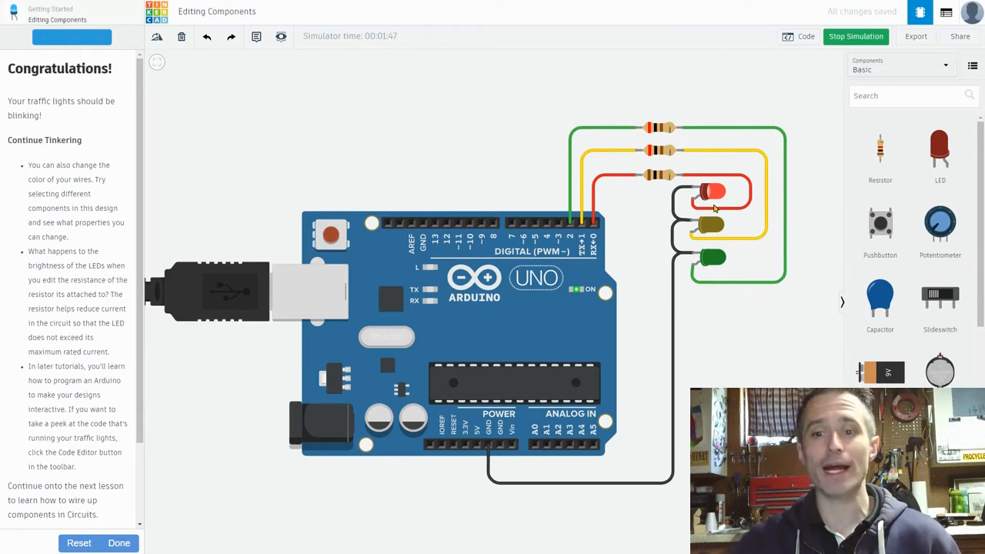
- Set the resistance of the red LED's resistor to 0 Ω
{"action": "left_click", "coordinate": [593, 213]}
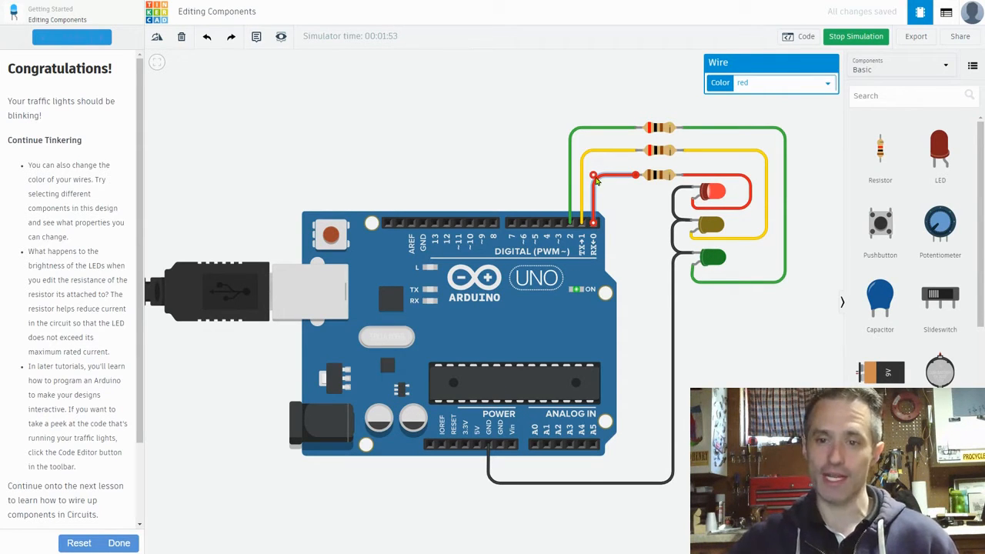
{"action": "left_click", "coordinate": [666, 177]}
{"action": "left_click_drag", "start_coordinate": [782, 106], "coordinate": [759, 101]}
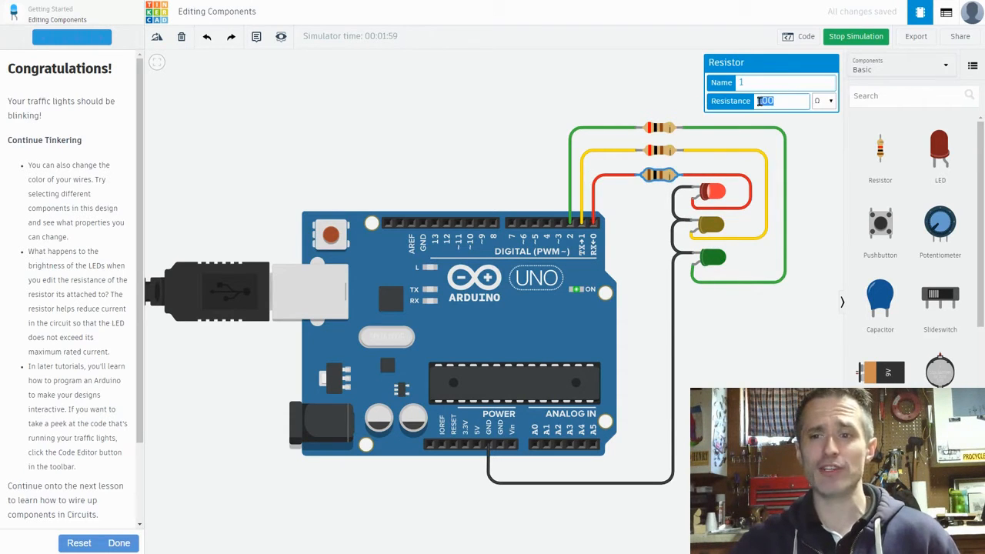
{"action": "type", "text": "0"}
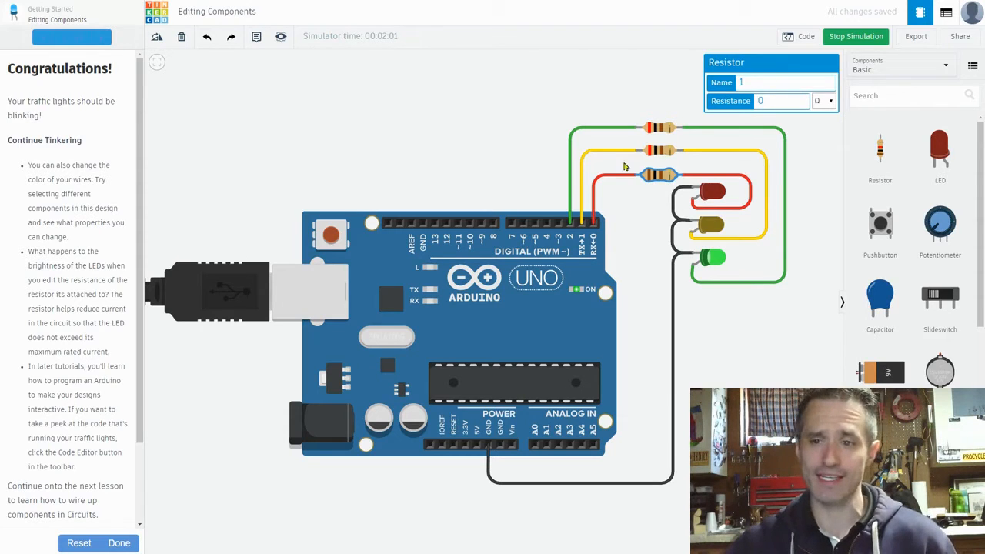
{"action": "left_click", "coordinate": [735, 344]}
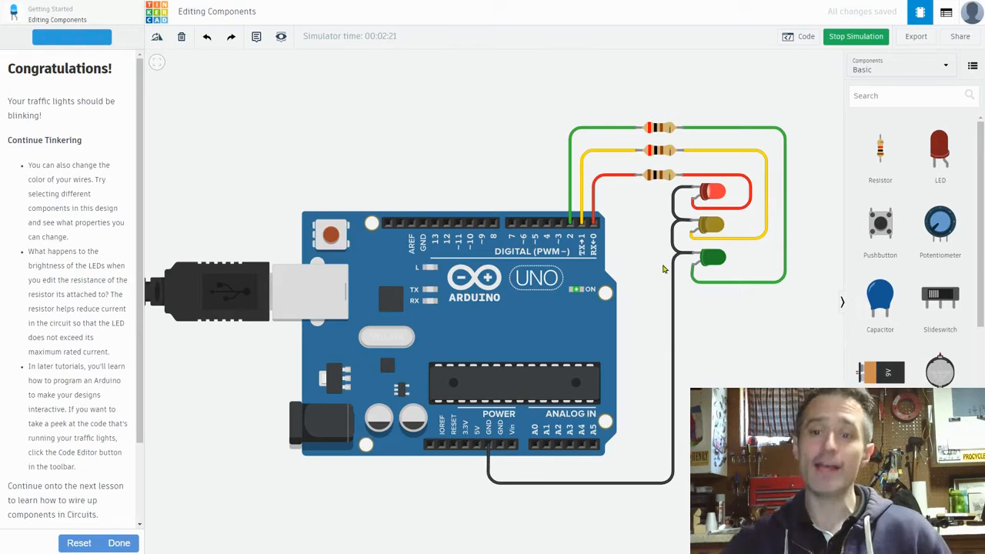
{"action": "left_click", "coordinate": [666, 175]}
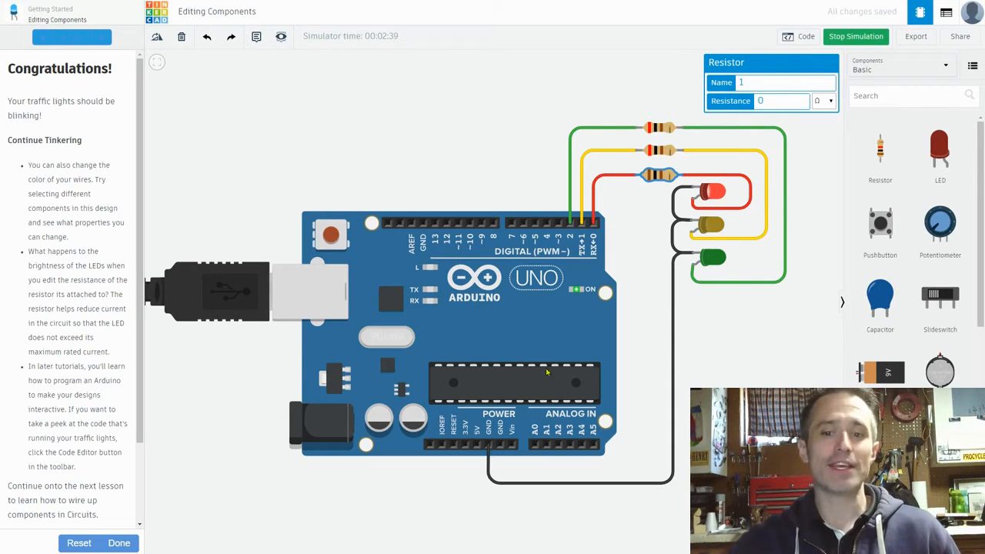
- Open the circuit's code, examine the LED pin variables and loop, and choose 1 (Arduino Uno R3) as the board
{"action": "left_click", "coordinate": [804, 37]}
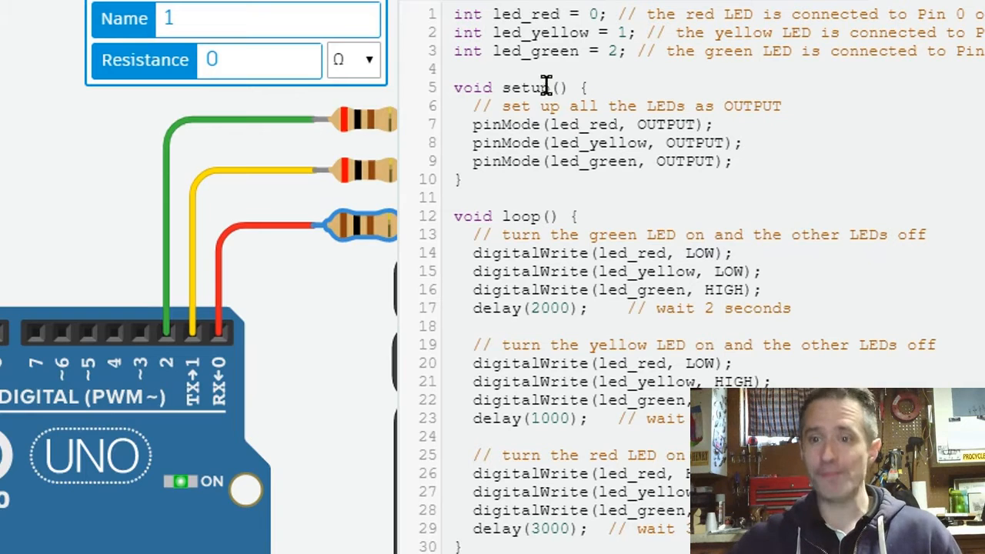
{"action": "left_click_drag", "start_coordinate": [455, 17], "coordinate": [598, 17]}
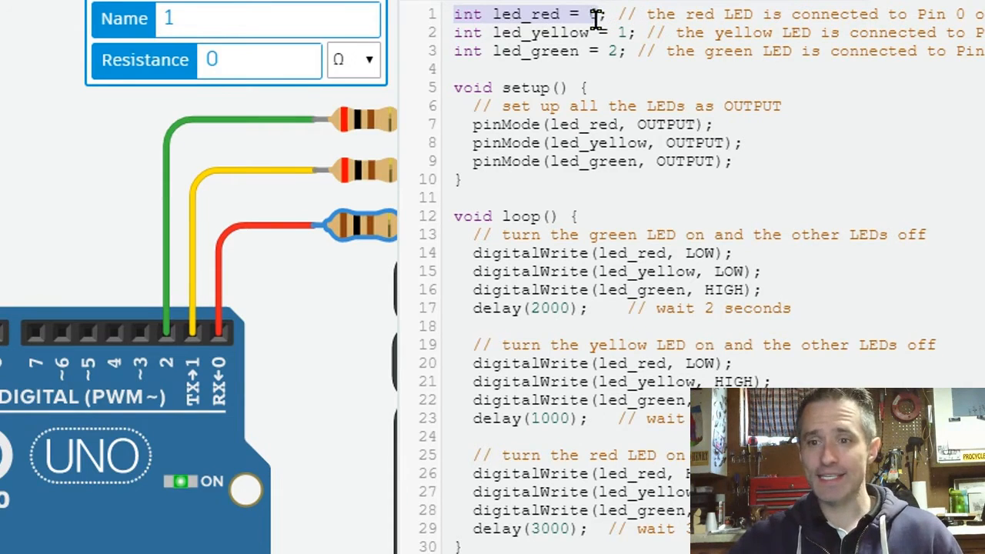
{"action": "left_click", "coordinate": [748, 15]}
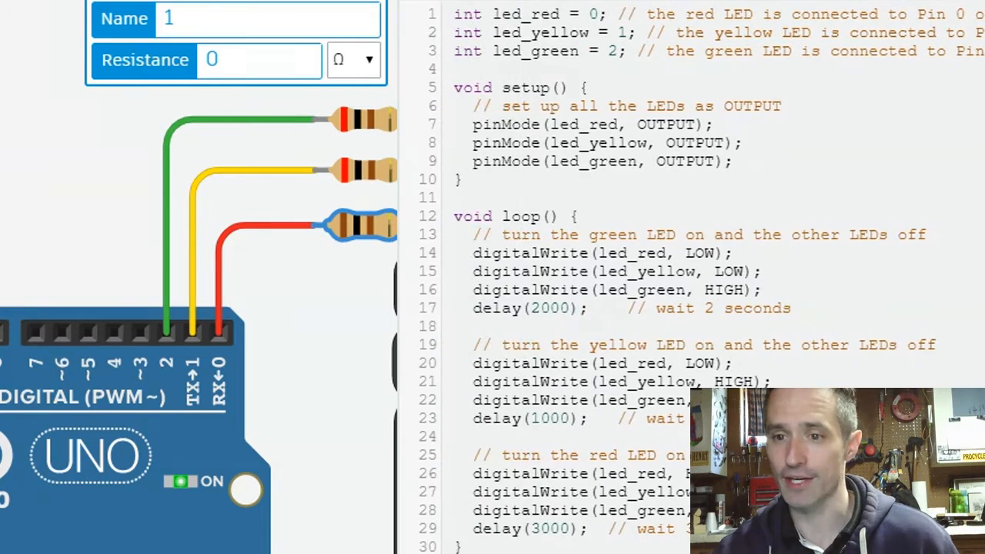
{"action": "left_click_drag", "start_coordinate": [492, 14], "coordinate": [557, 14]}
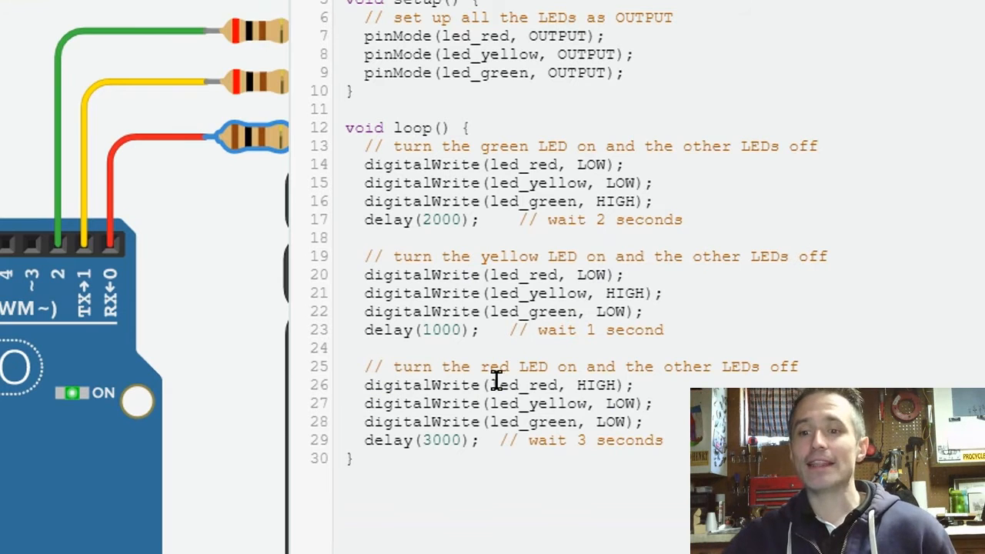
{"action": "left_click", "coordinate": [607, 220]}
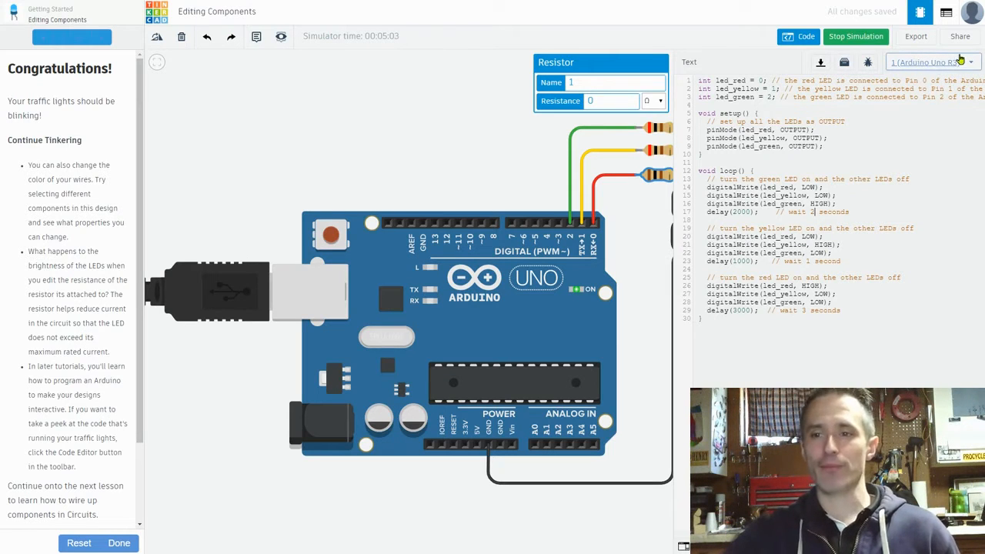
{"action": "left_click", "coordinate": [972, 66]}
{"action": "left_click", "coordinate": [966, 86]}
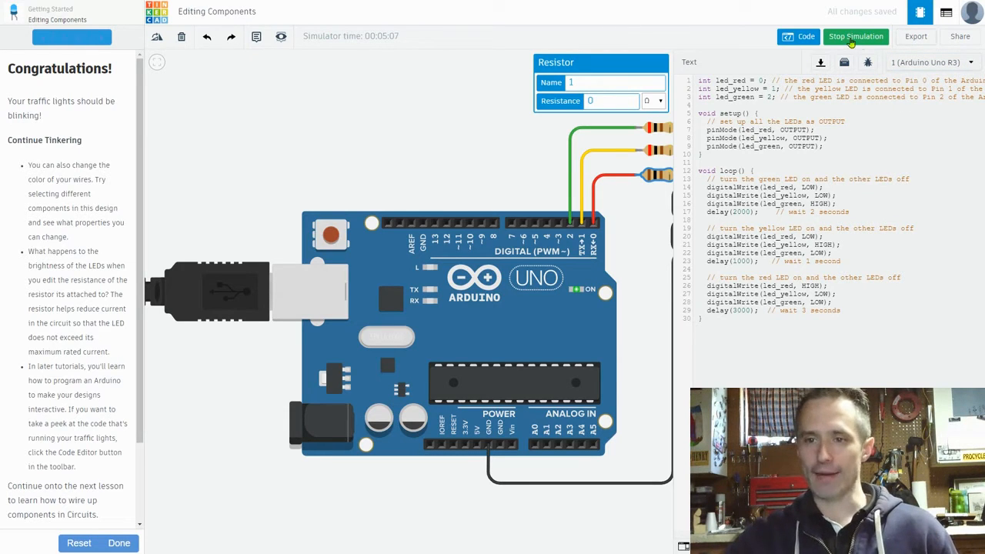
- Read the rest of the lesson page and examine the code's pin and setup comments and the green LED's delay line
{"action": "scroll", "coordinate": [85, 437], "scroll_direction": "down", "scroll_amount": 3}
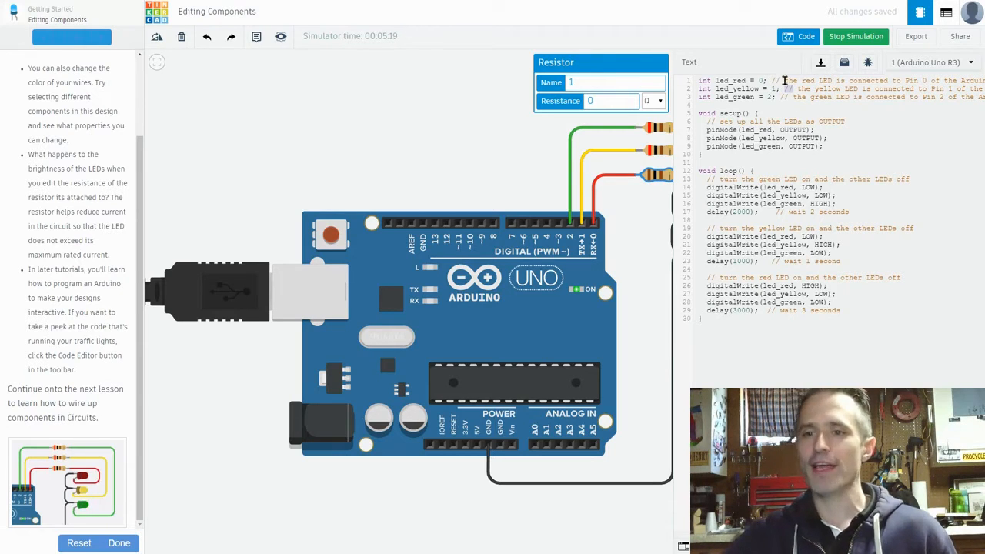
{"action": "left_click_drag", "start_coordinate": [784, 80], "coordinate": [950, 77]}
{"action": "left_click", "coordinate": [798, 91]}
{"action": "left_click_drag", "start_coordinate": [781, 96], "coordinate": [878, 96]}
{"action": "left_click", "coordinate": [857, 96]}
{"action": "left_click_drag", "start_coordinate": [704, 123], "coordinate": [835, 121]}
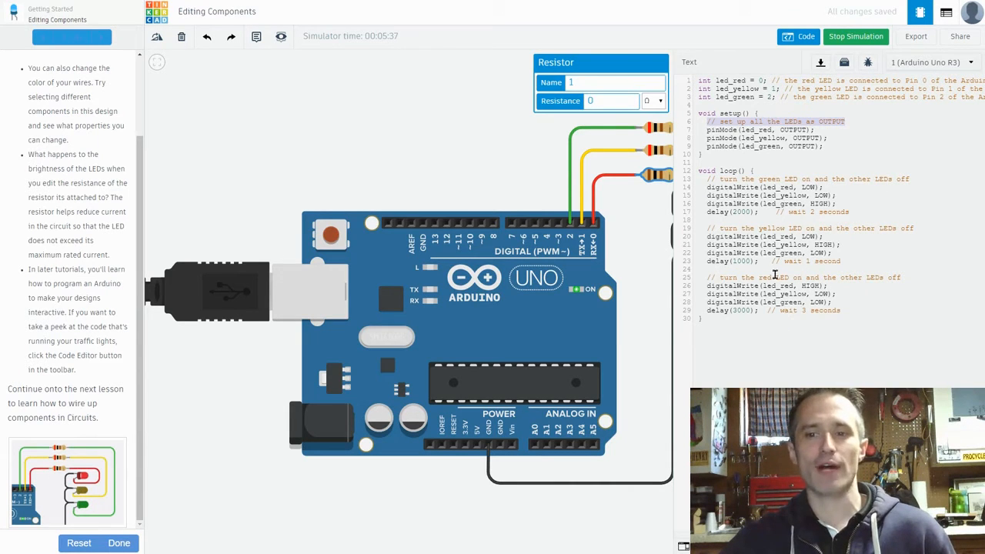
{"action": "left_click_drag", "start_coordinate": [779, 212], "coordinate": [823, 210]}
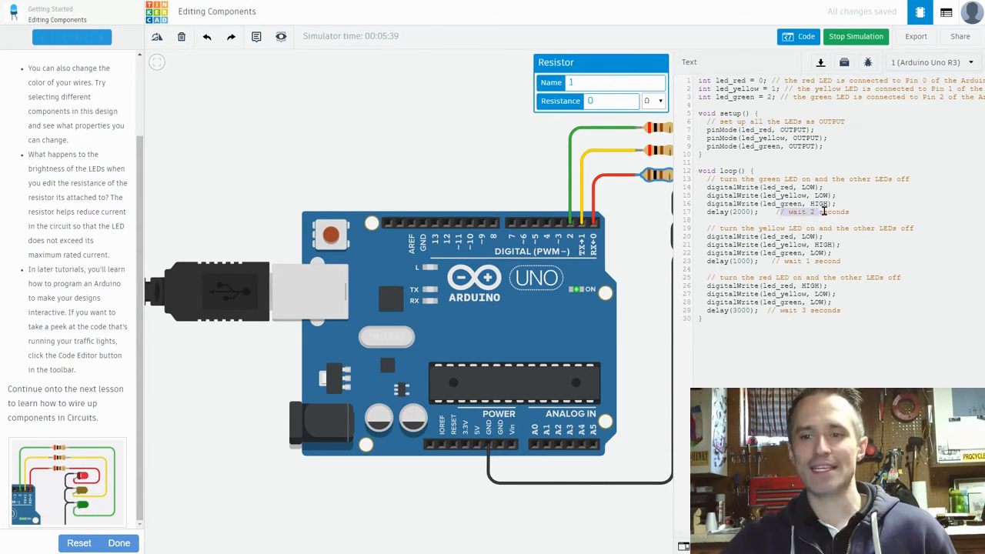
{"action": "left_click", "coordinate": [742, 213]}
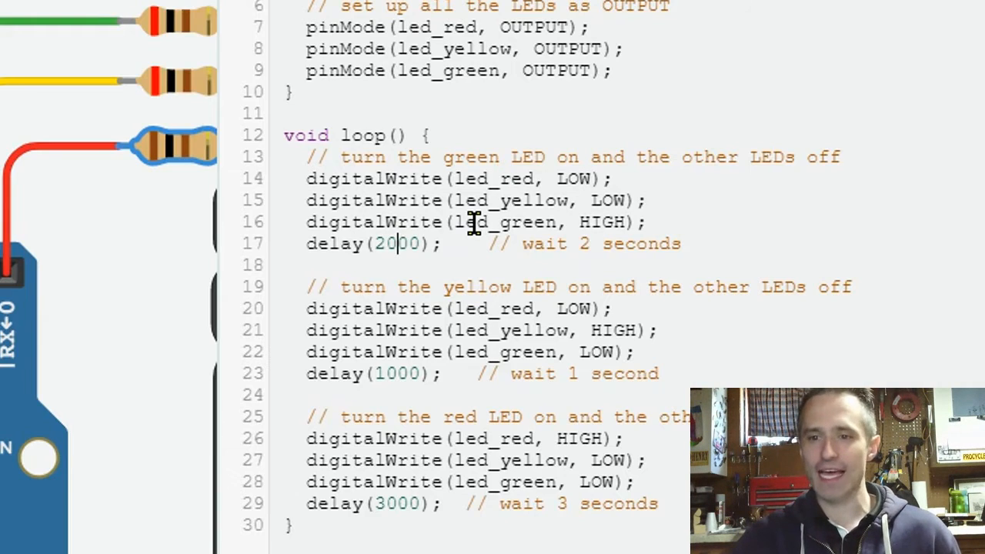
{"action": "left_click", "coordinate": [398, 242]}
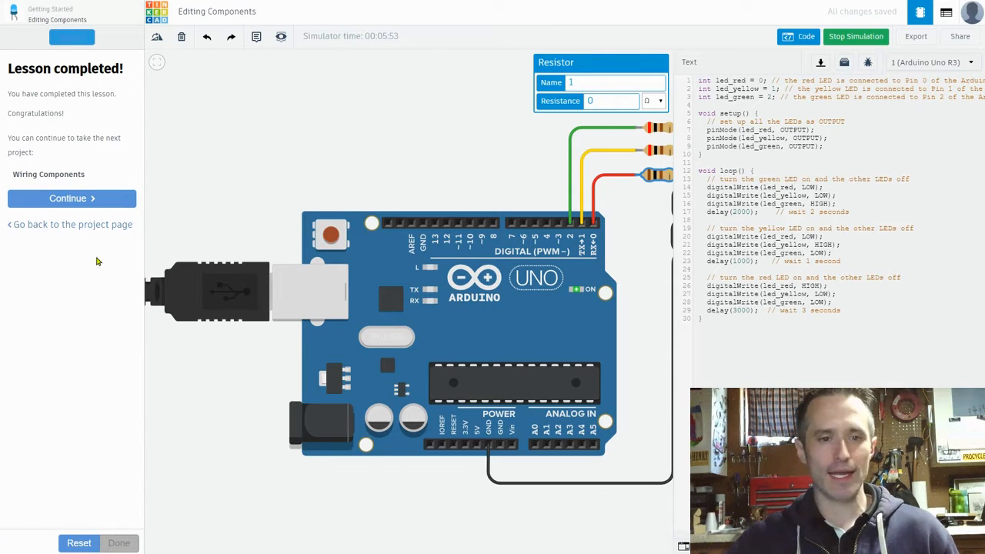
- Continue to the Wiring Components lesson and wire the 9V battery's positive terminal to the first hole of the breadboard's upper positive rail
{"action": "left_click", "coordinate": [90, 200]}
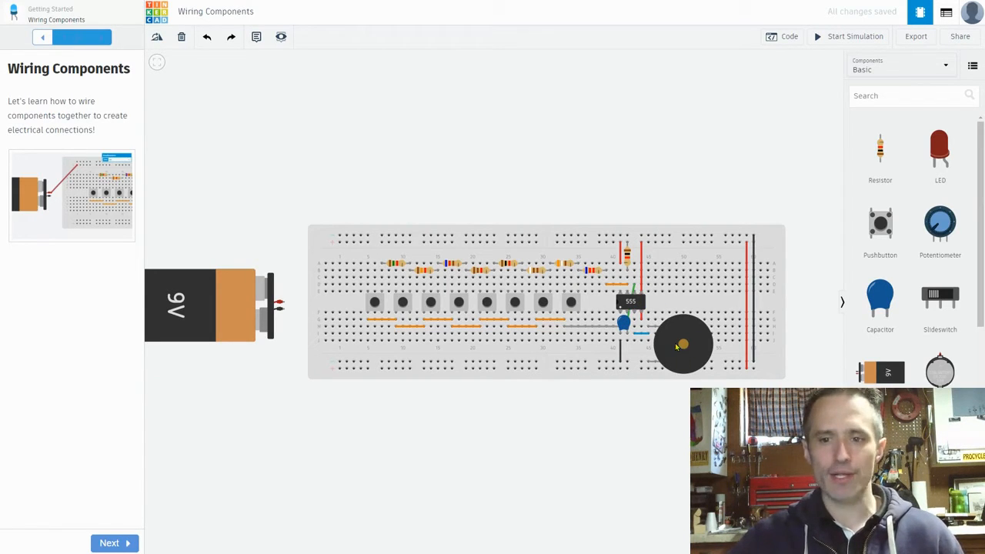
{"action": "left_click", "coordinate": [114, 544]}
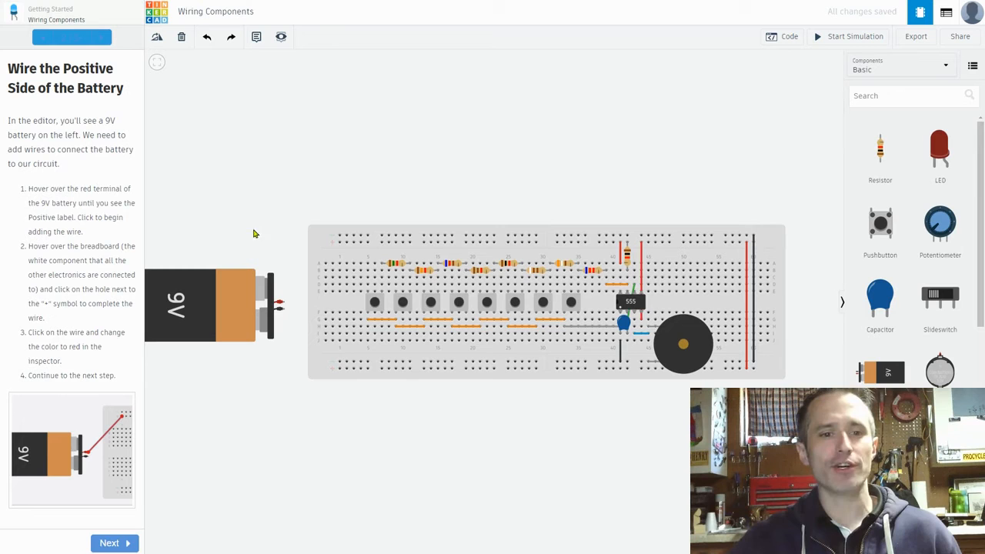
{"action": "left_click", "coordinate": [282, 303]}
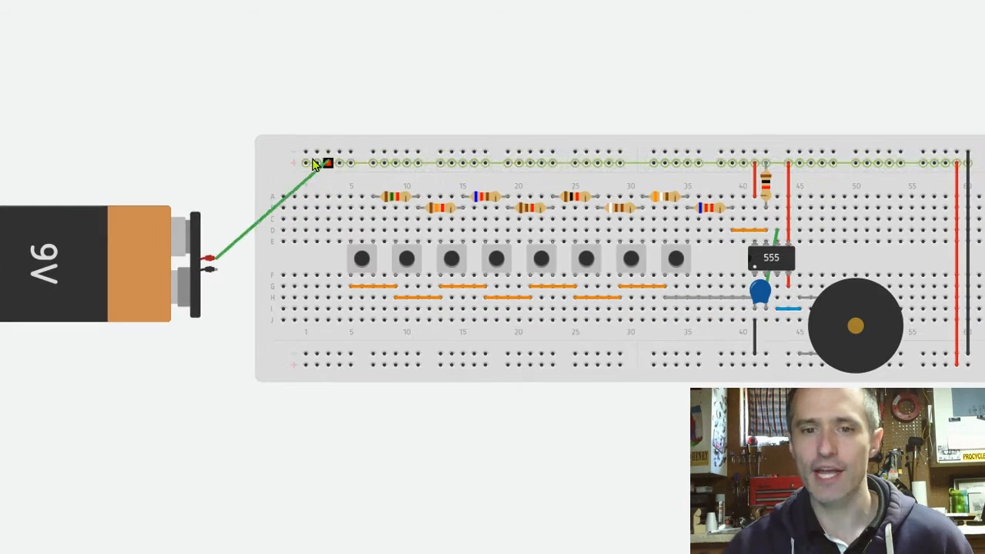
{"action": "left_click", "coordinate": [341, 139]}
{"action": "left_click", "coordinate": [304, 165]}
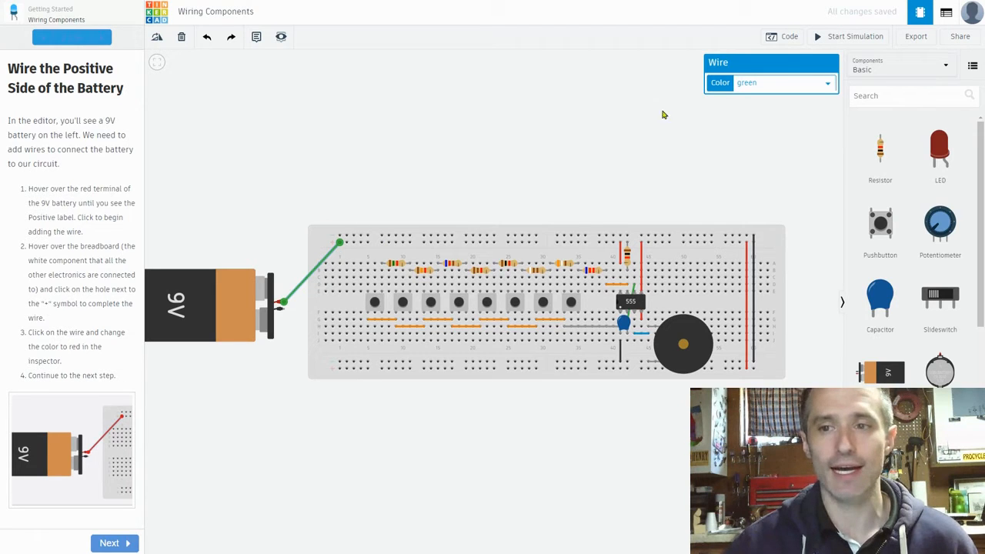
- Set the positive battery wire's color to red and advance to the instructions for the battery's negative side
{"action": "left_click", "coordinate": [774, 83]}
{"action": "left_click", "coordinate": [765, 110]}
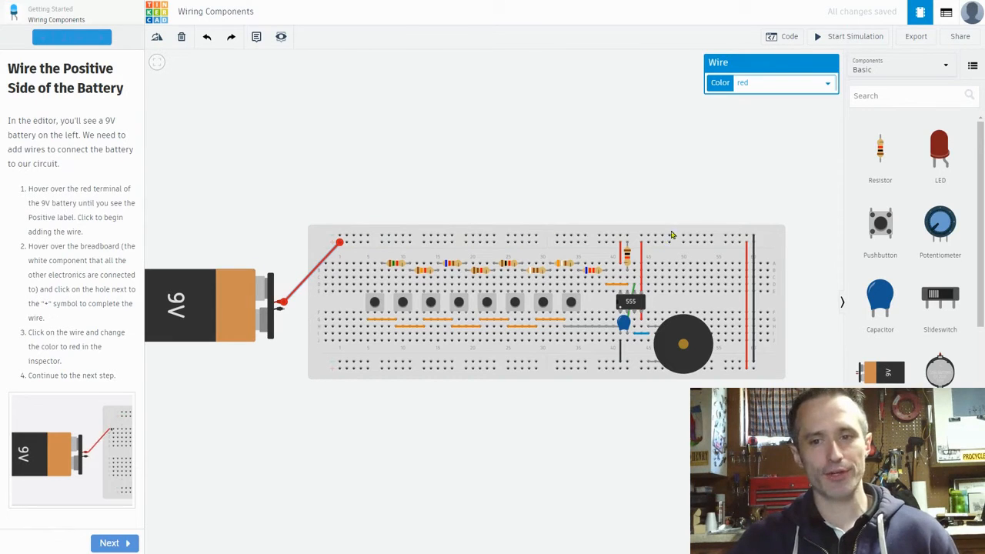
{"action": "left_click", "coordinate": [111, 543]}
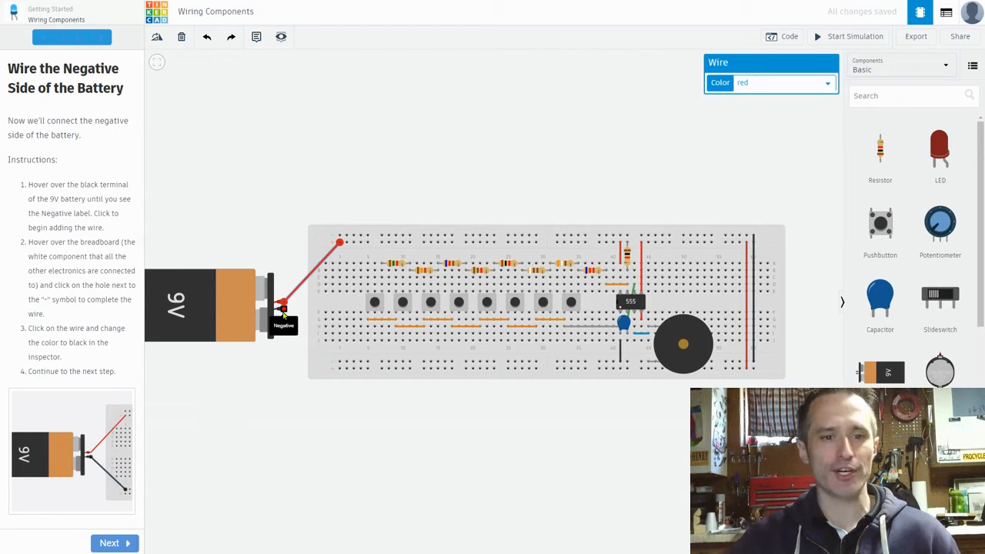
- Wire the battery's negative terminal to the first hole of the breadboard's upper negative rail and color the wire black
{"action": "left_click", "coordinate": [283, 310]}
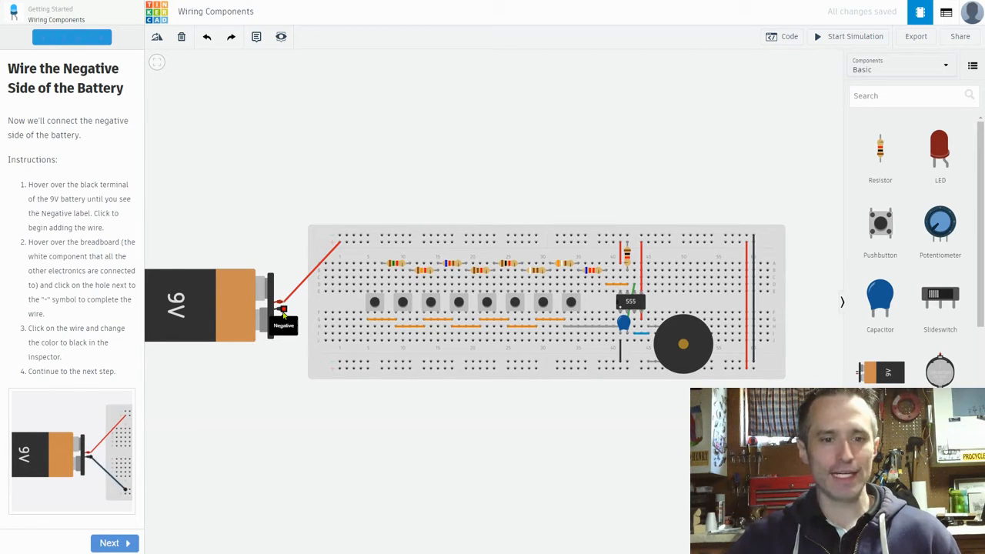
{"action": "left_click", "coordinate": [283, 309]}
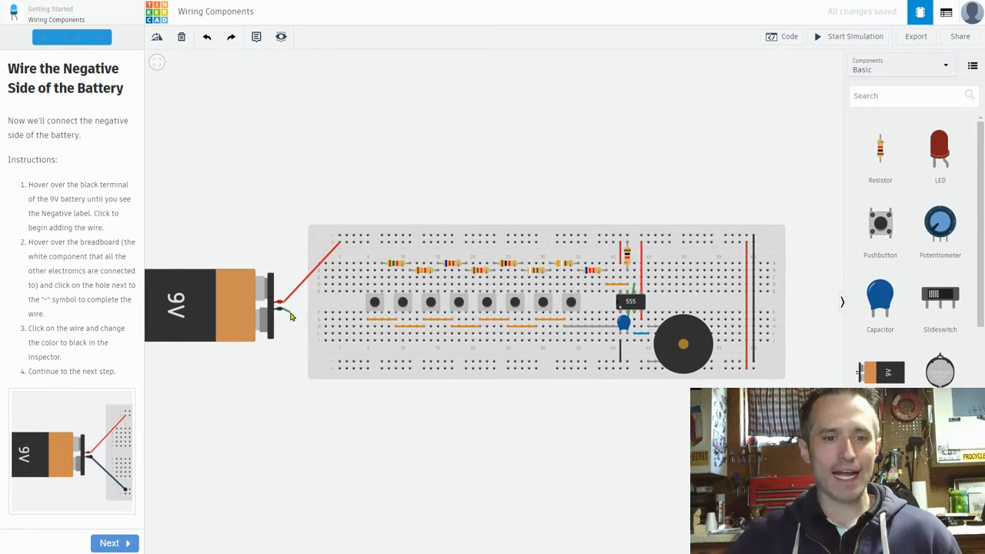
{"action": "left_click", "coordinate": [340, 236]}
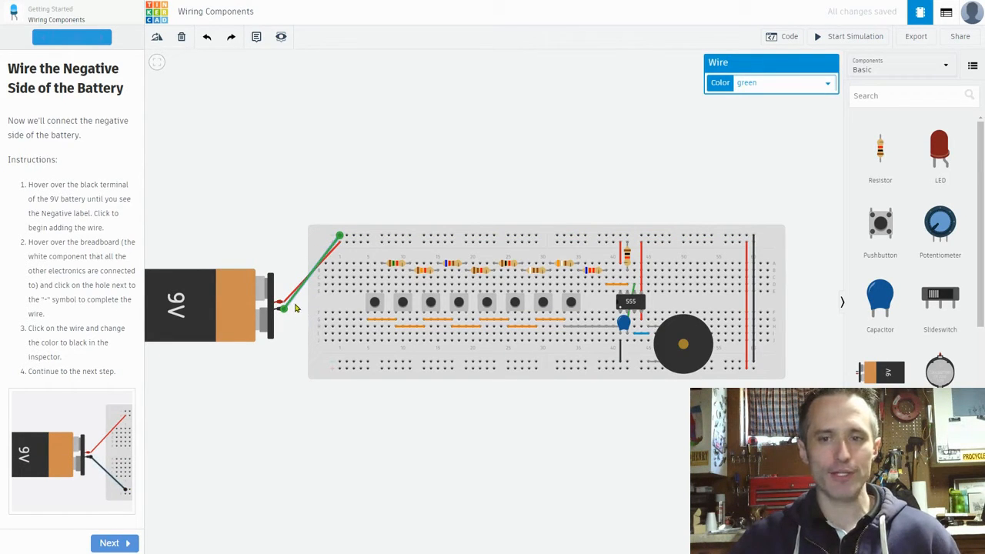
{"action": "left_click", "coordinate": [765, 82]}
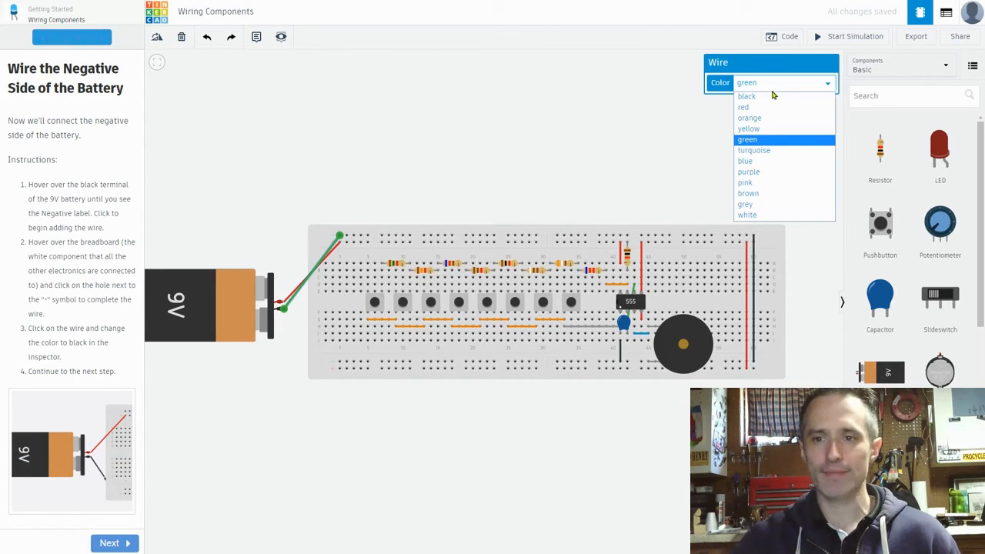
{"action": "left_click", "coordinate": [773, 97]}
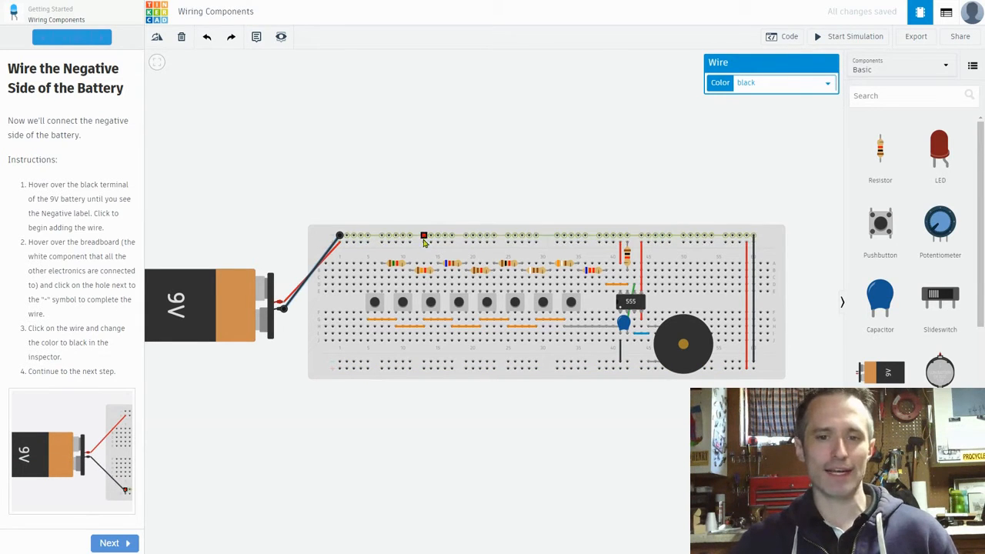
{"action": "key", "text": "Escape"}
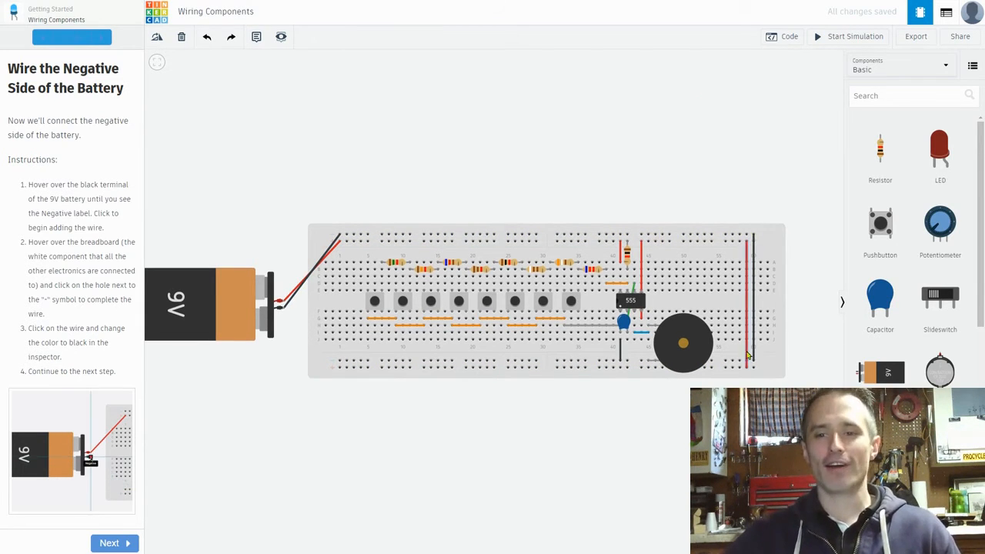
- Advance to the Start Simulation instructions, run the simulation, restart it, and raise the computer's sound volume
{"action": "left_click", "coordinate": [115, 543]}
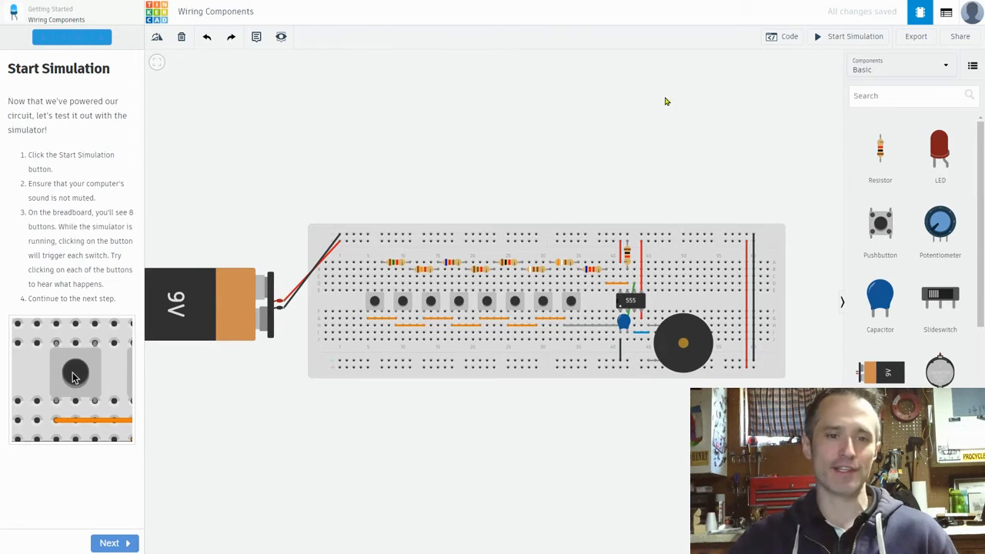
{"action": "left_click", "coordinate": [875, 44]}
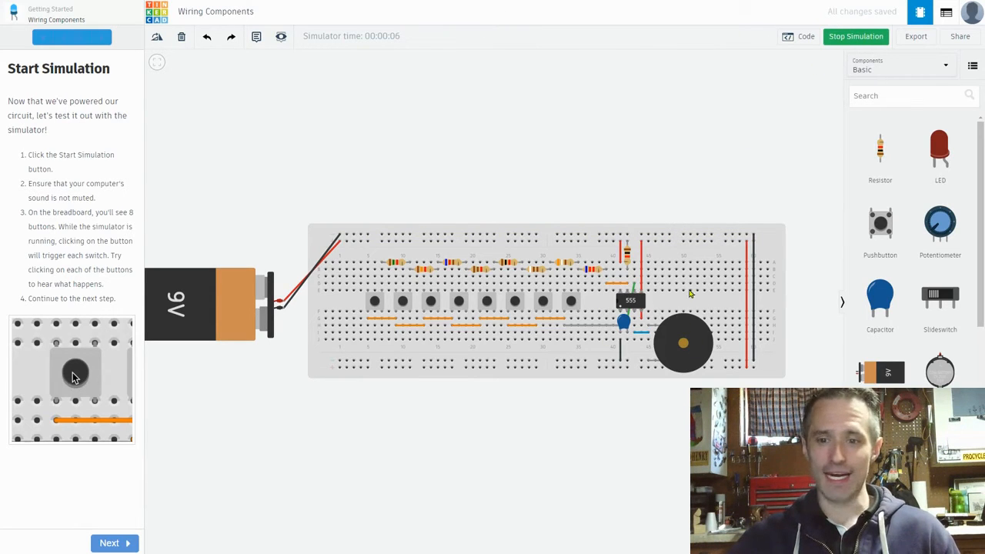
{"action": "left_click", "coordinate": [849, 43]}
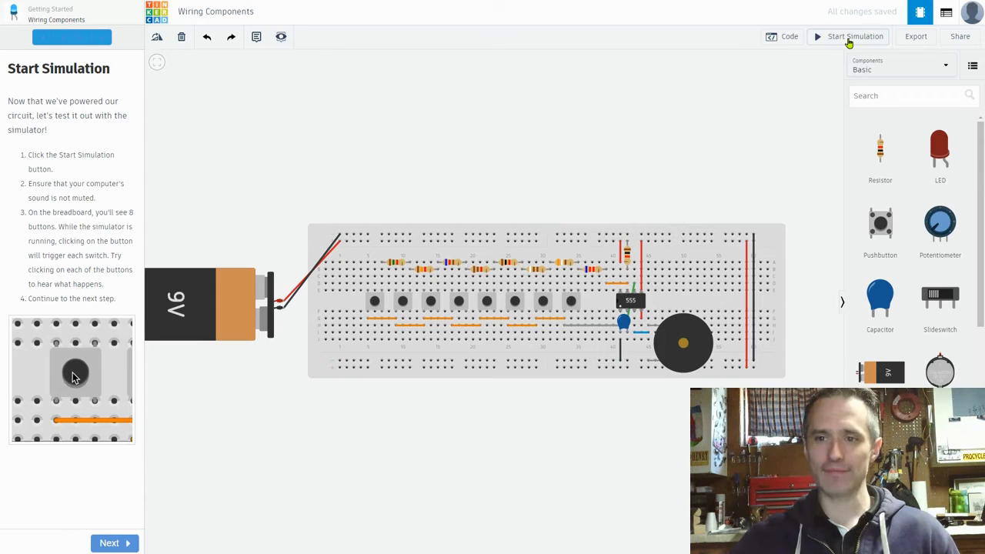
{"action": "left_click", "coordinate": [849, 43]}
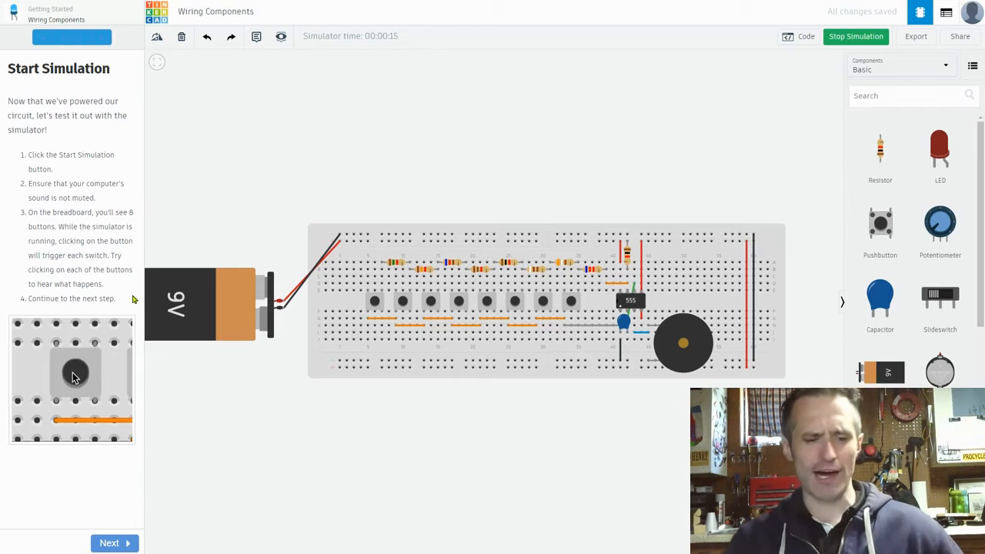
{"action": "key", "text": "XF86AudioRaiseVolume"}
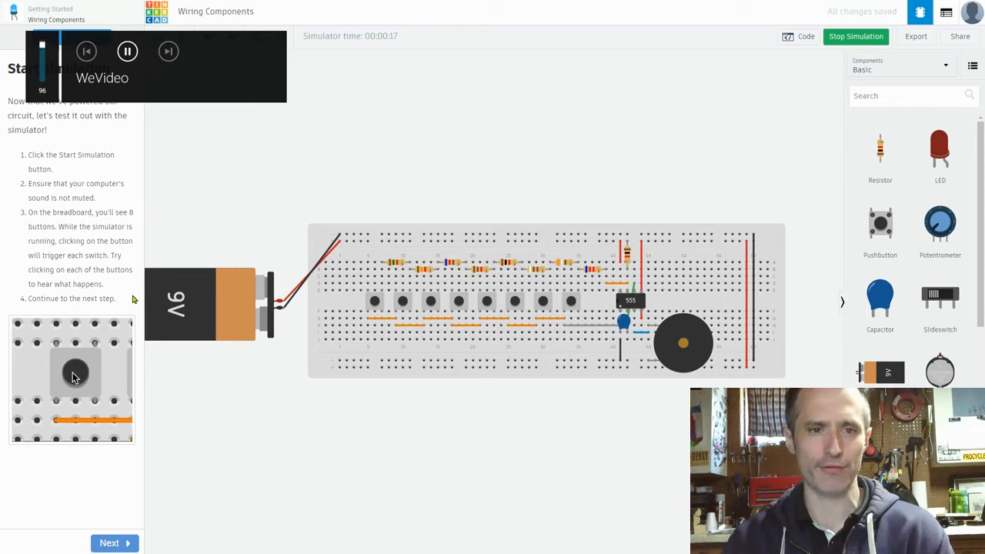
- Trigger the first four pushbuttons on the breadboard in order to sound the piezo buzzer
{"action": "left_click", "coordinate": [376, 305]}
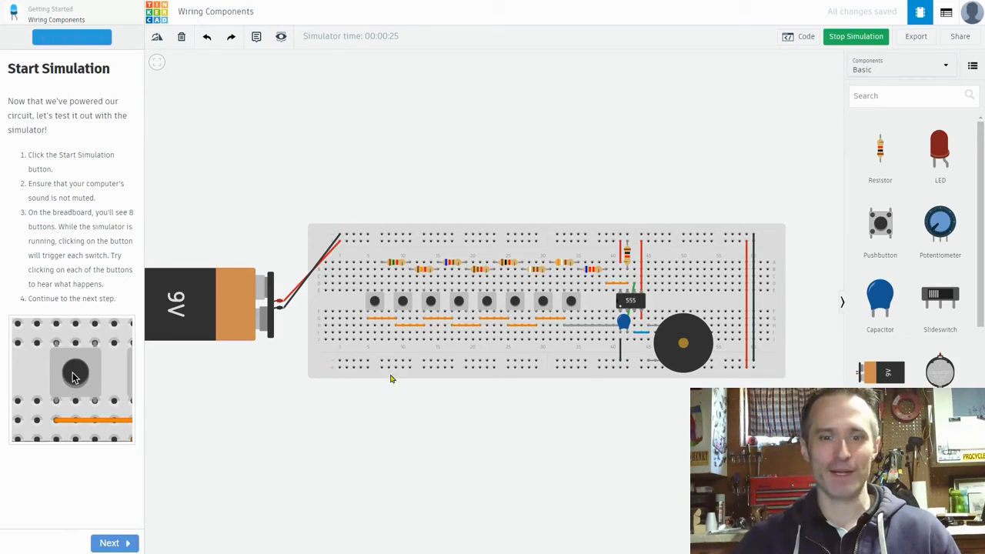
{"action": "left_click", "coordinate": [403, 303]}
{"action": "left_click", "coordinate": [432, 304]}
{"action": "left_click", "coordinate": [459, 303]}
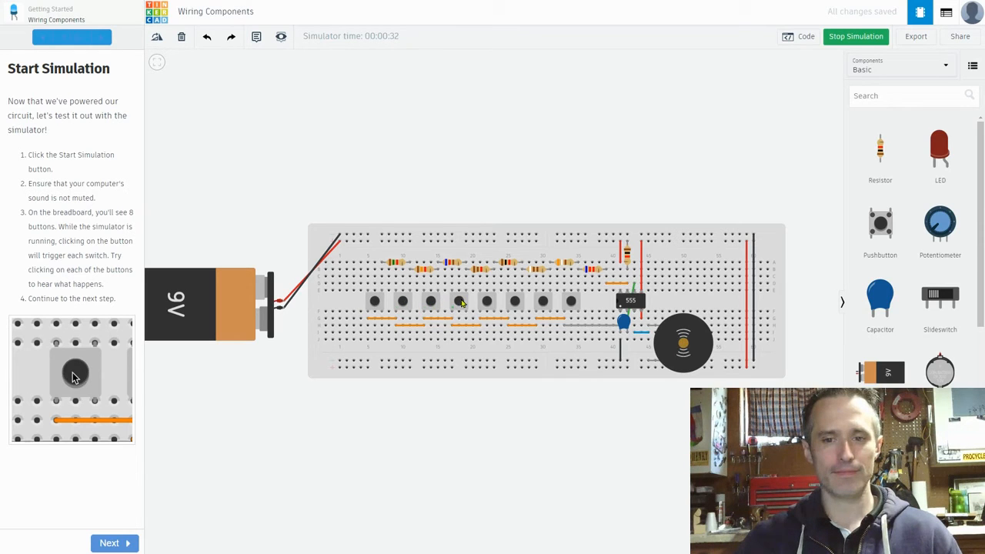
- Sound the buzzer with the remaining pushbuttons, from the fifth to the eighth, and advance to the lesson's Congratulations page
{"action": "left_click", "coordinate": [487, 302]}
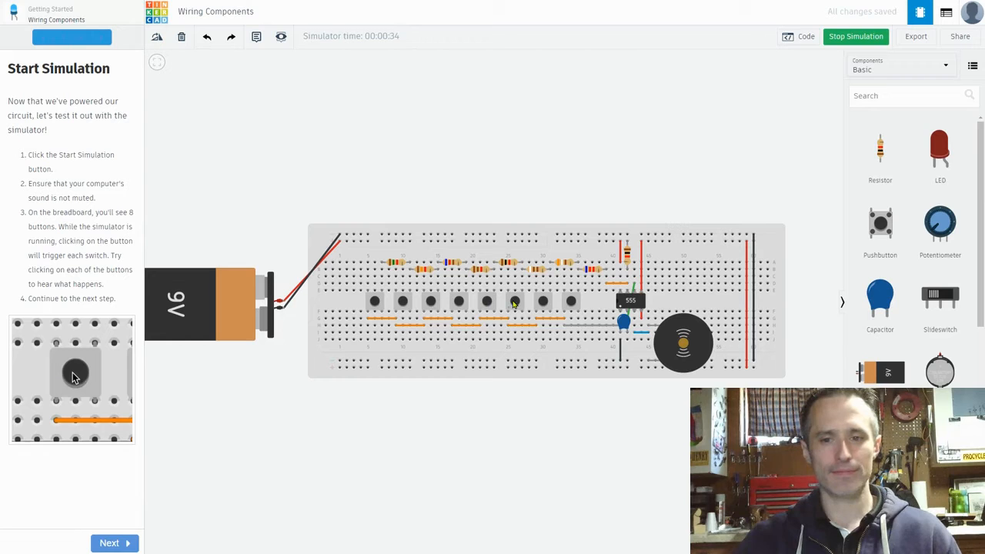
{"action": "left_click", "coordinate": [571, 302]}
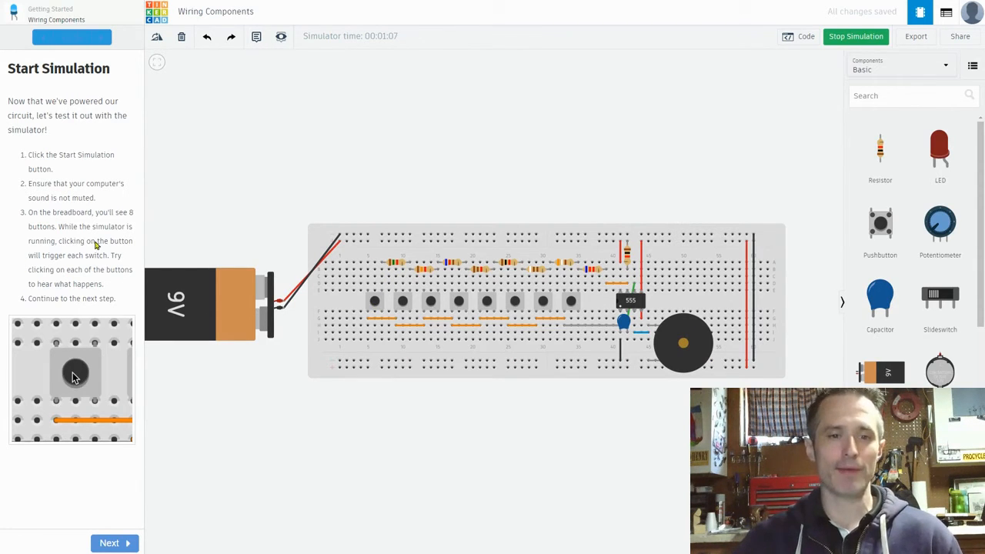
{"action": "left_click", "coordinate": [117, 543]}
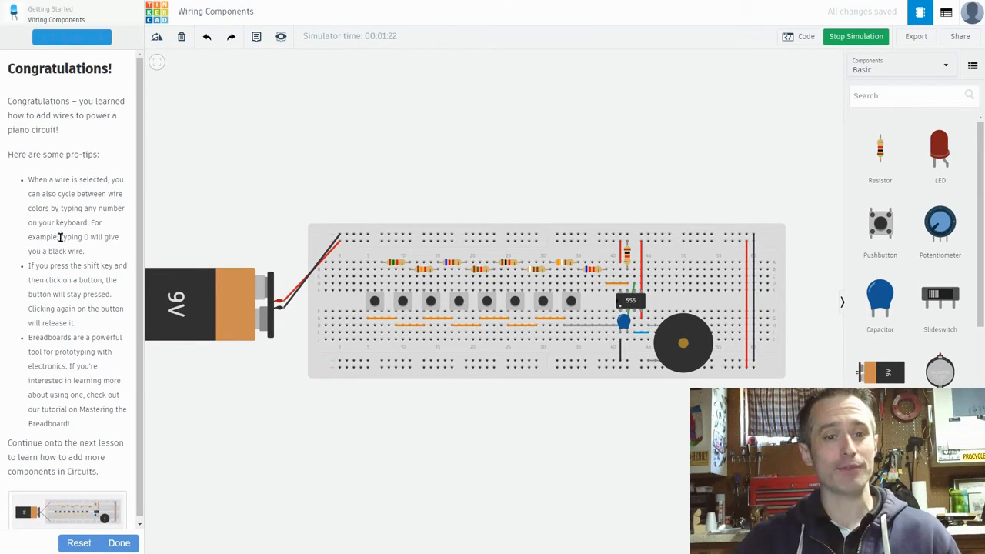
- Highlight the 0 in the wire color tip and view the color options of the orange wire below the fourth pushbutton
{"action": "double_click", "coordinate": [86, 237]}
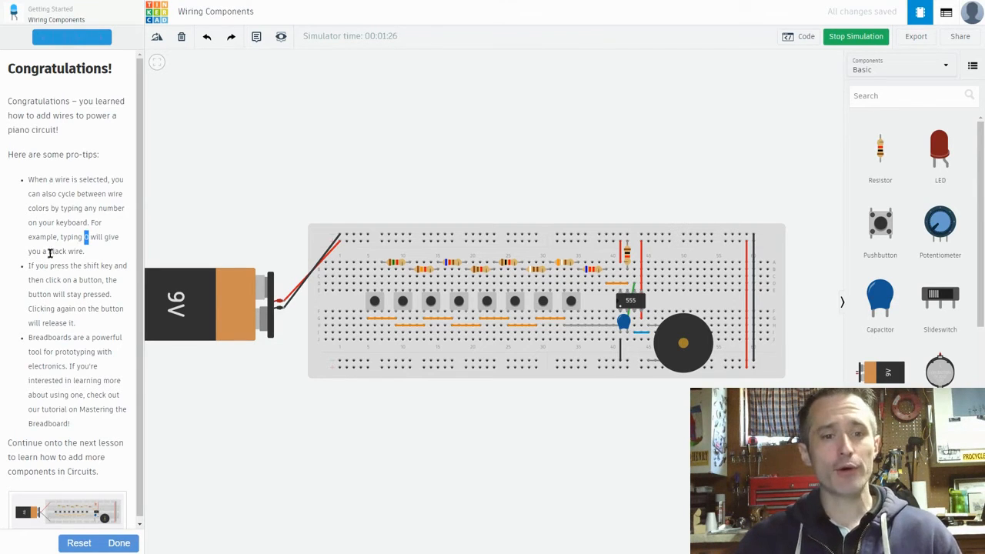
{"action": "left_click", "coordinate": [473, 327]}
{"action": "left_click", "coordinate": [797, 85]}
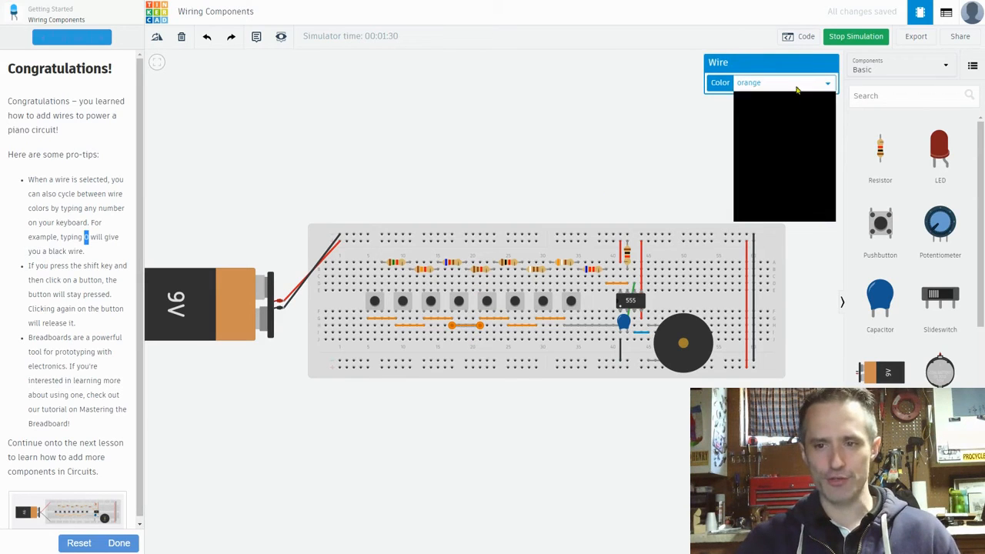
{"action": "left_click", "coordinate": [638, 115]}
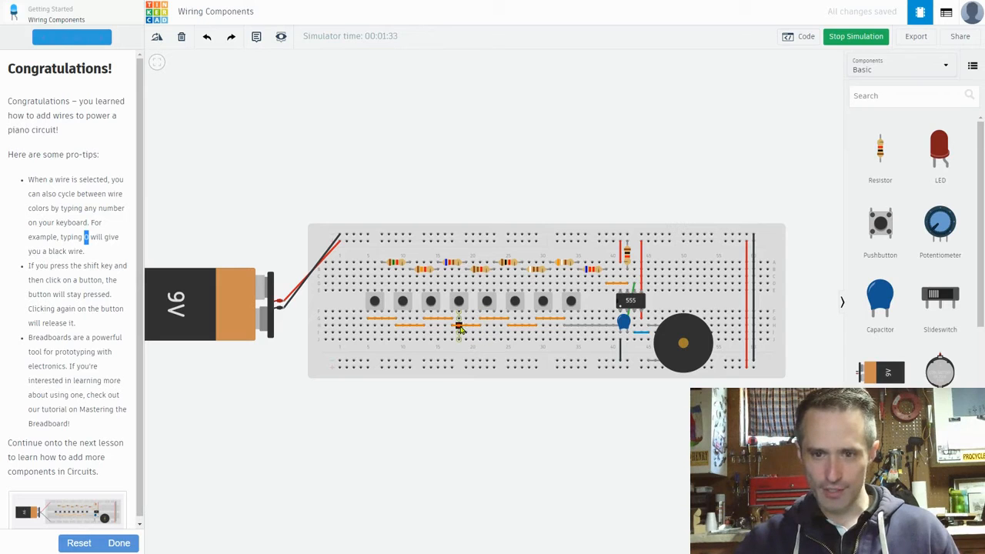
{"action": "left_click", "coordinate": [460, 328]}
{"action": "left_click", "coordinate": [783, 84]}
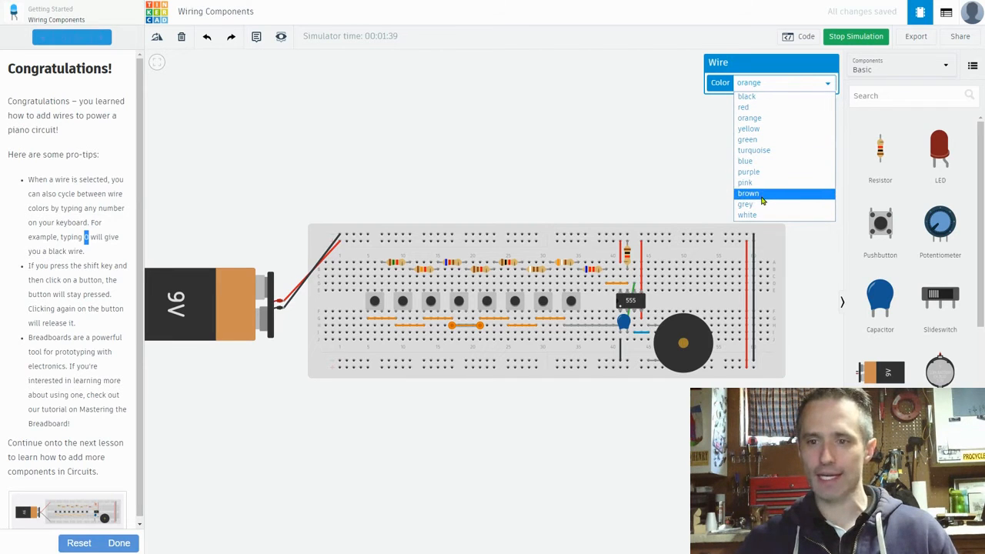
{"action": "left_click", "coordinate": [542, 143]}
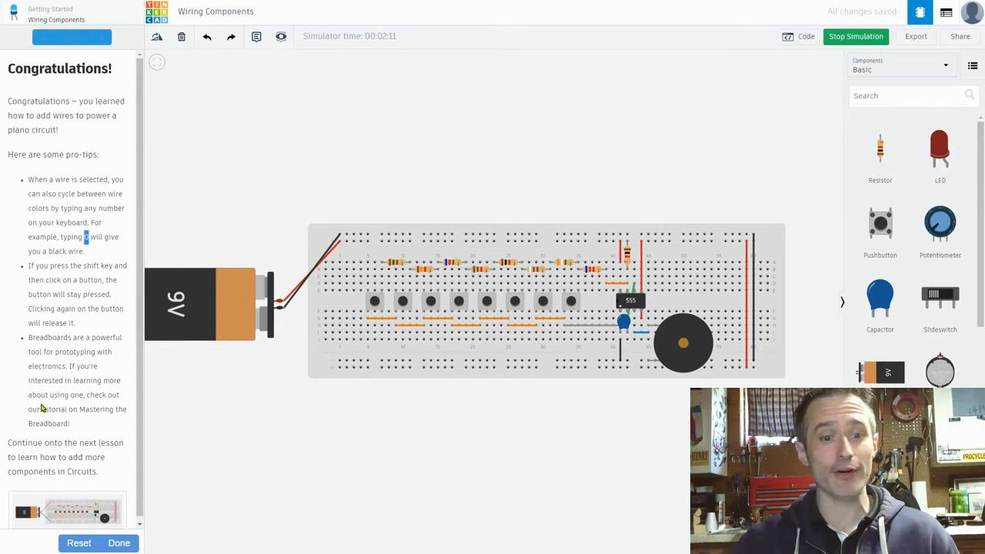
- Finish the Wiring Components lesson and continue to the Adding Components lesson
{"action": "scroll", "coordinate": [70, 364], "scroll_direction": "down", "scroll_amount": 1}
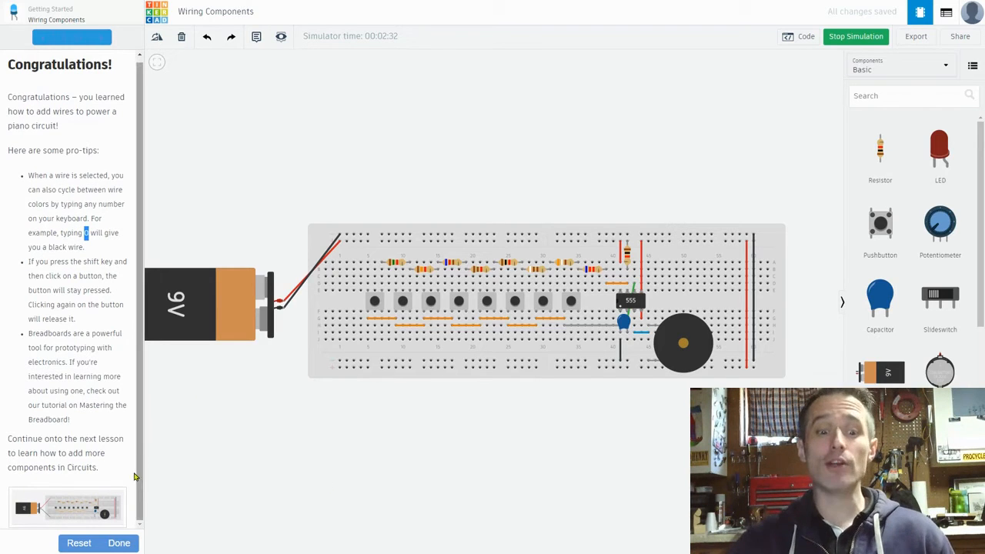
{"action": "left_click", "coordinate": [119, 543]}
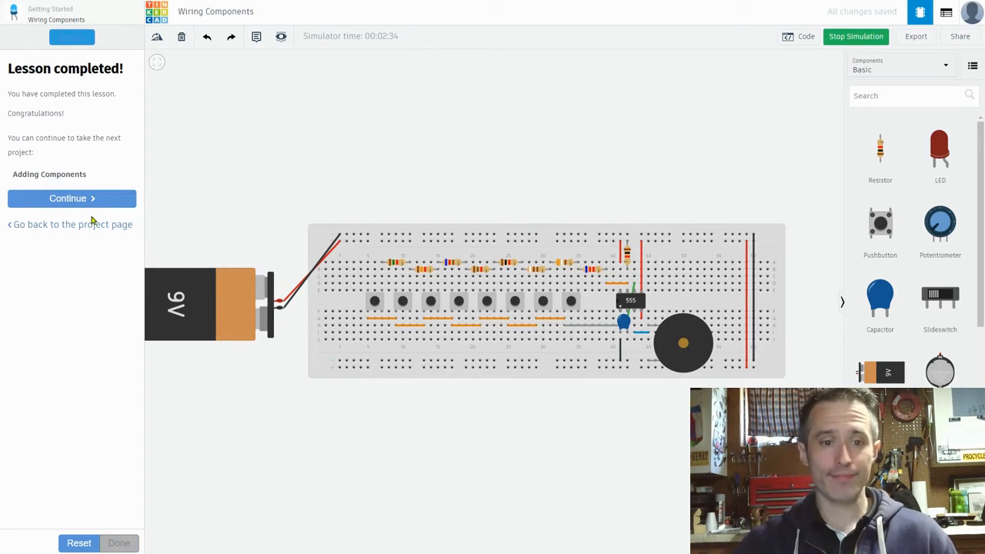
{"action": "left_click", "coordinate": [84, 201]}
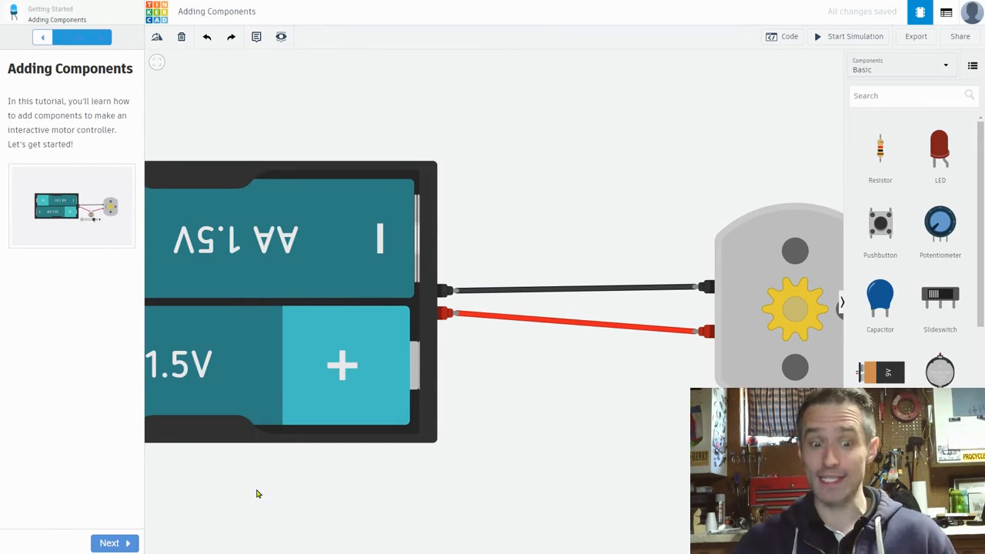
- Go to the Test the Circuit instructions, simulate the battery-powered motor, and advance to the Add a Photoresistor instructions
{"action": "left_click", "coordinate": [128, 544]}
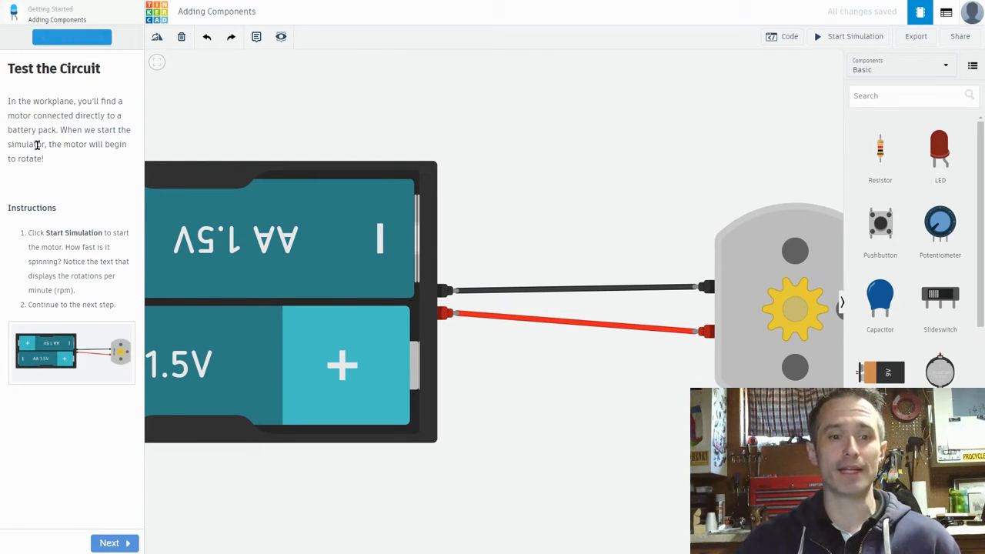
{"action": "left_click", "coordinate": [843, 37]}
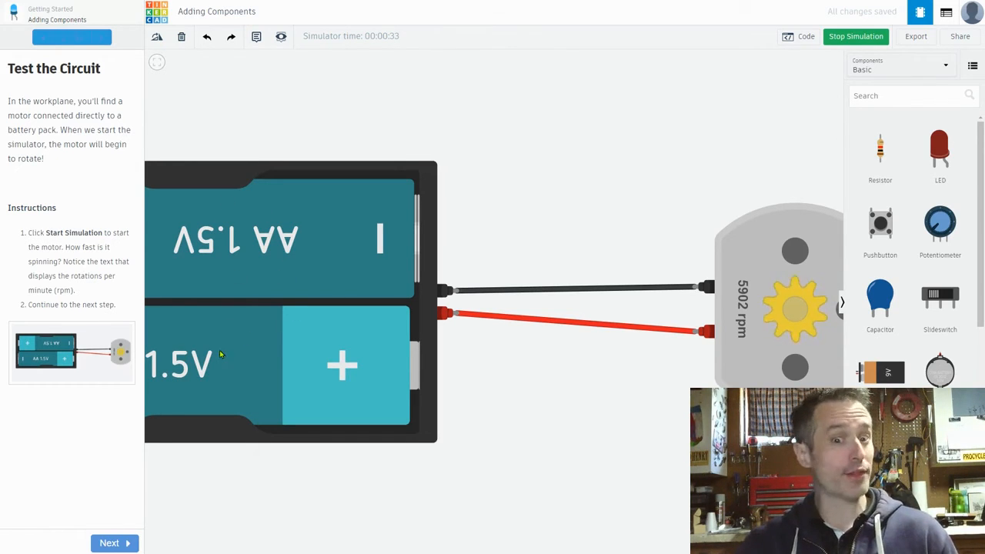
{"action": "left_click", "coordinate": [103, 543]}
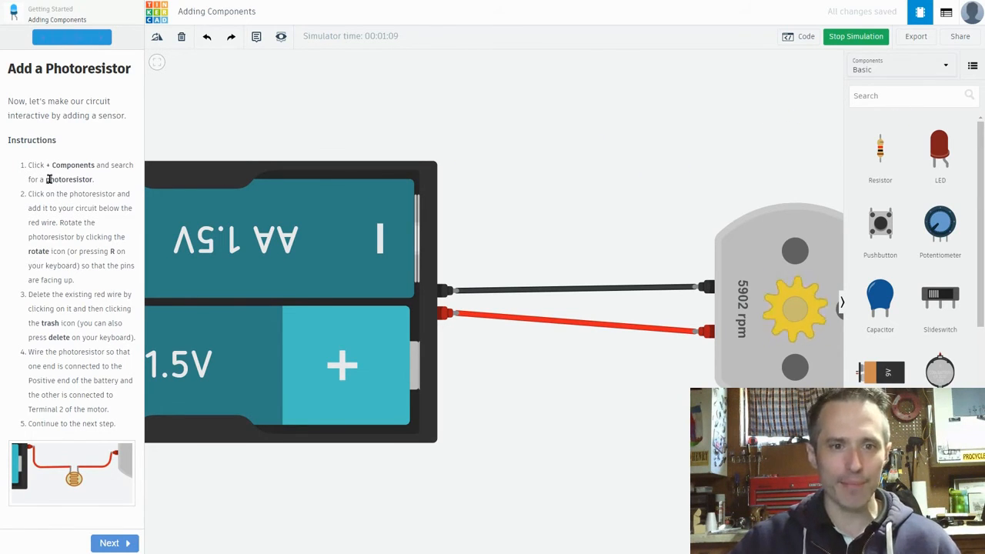
- Search the components for "pho" and place a photoresistor below the red wire between the battery pack and motor
{"action": "scroll", "coordinate": [940, 289], "scroll_direction": "down", "scroll_amount": 2}
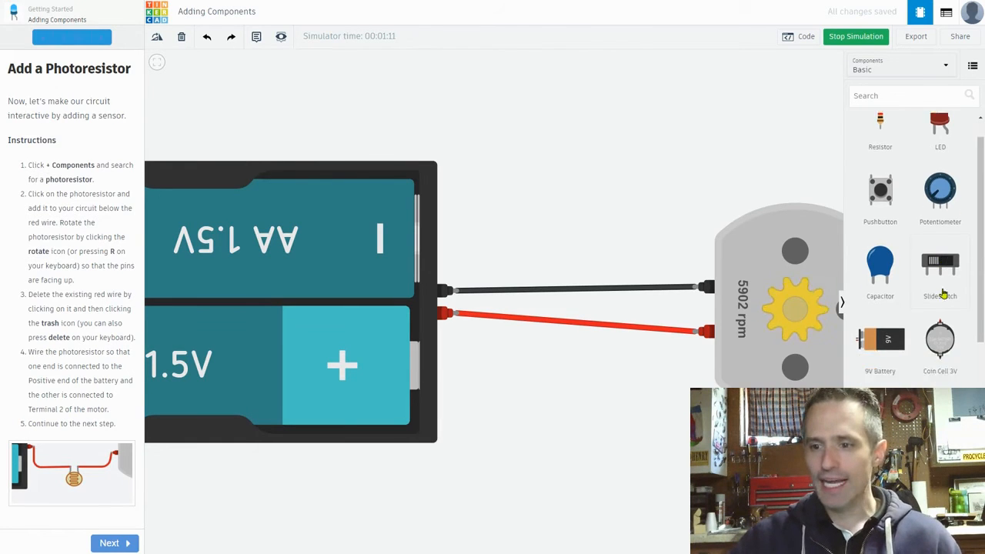
{"action": "scroll", "coordinate": [941, 292], "scroll_direction": "down", "scroll_amount": 2}
{"action": "scroll", "coordinate": [923, 274], "scroll_direction": "up", "scroll_amount": 5}
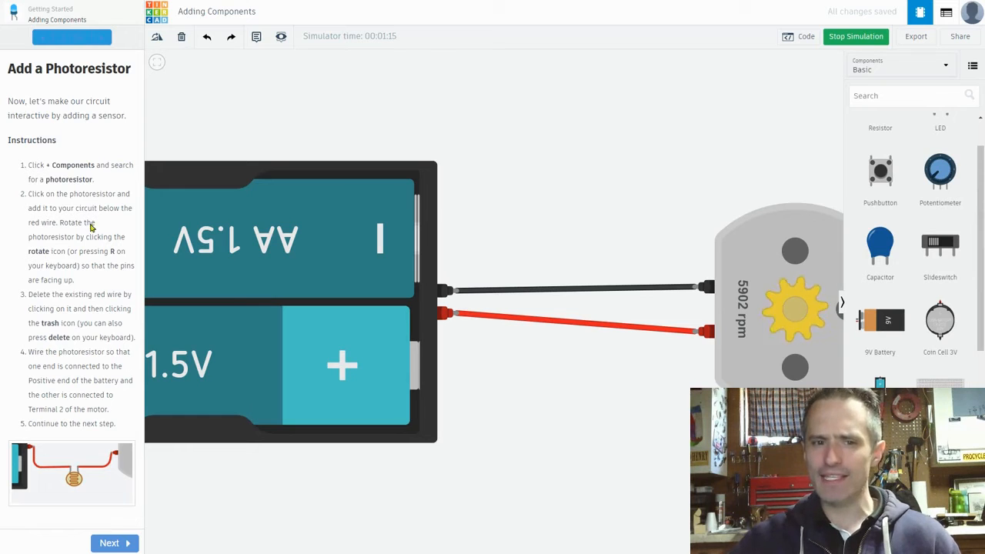
{"action": "left_click", "coordinate": [889, 95]}
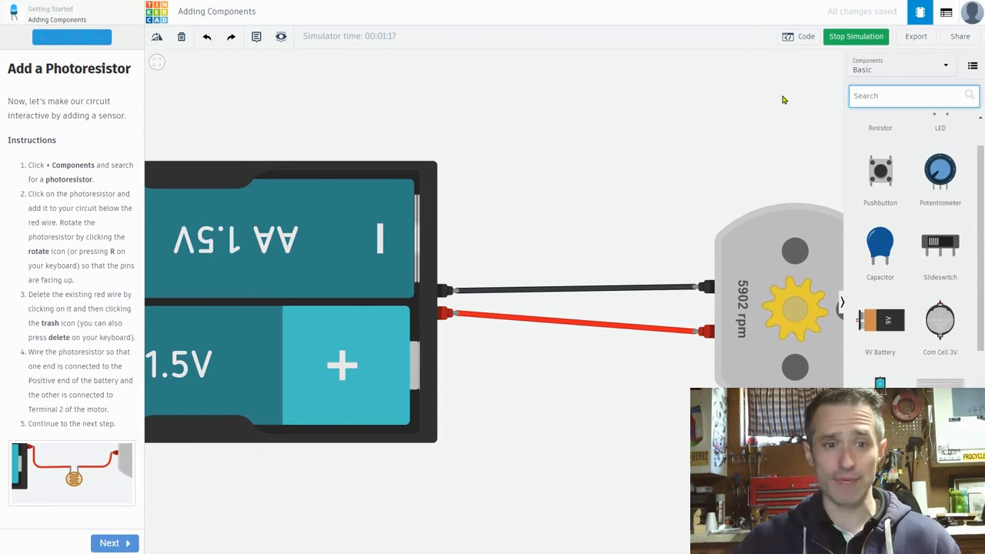
{"action": "type", "text": "pho"}
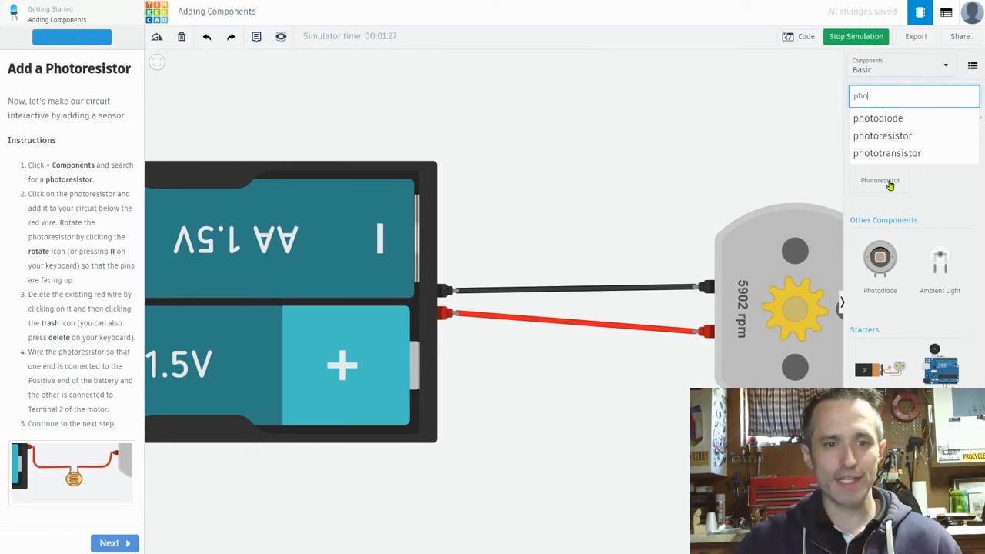
{"action": "left_click_drag", "start_coordinate": [890, 186], "coordinate": [583, 448]}
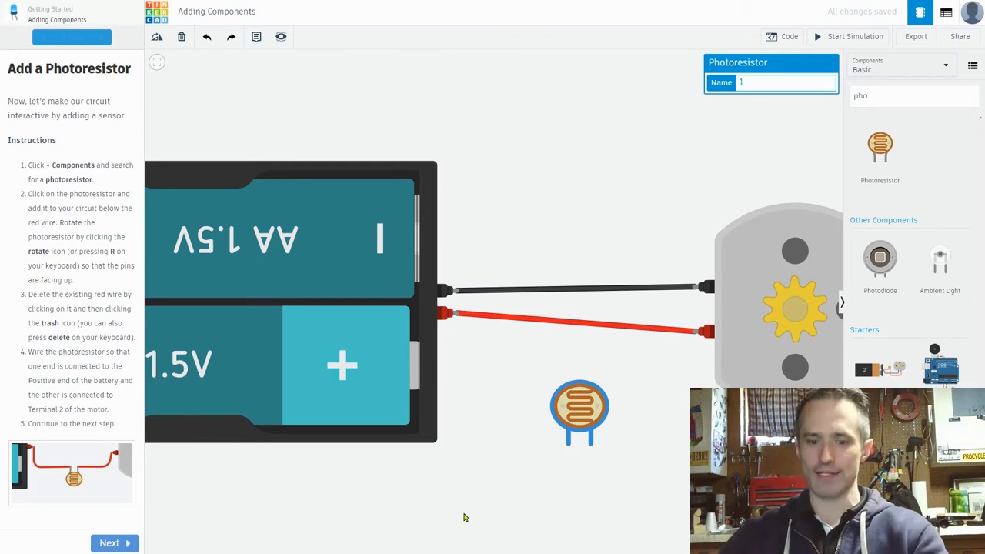
- Rotate the photoresistor until its pins face up and reposition it just below the red wire
{"action": "key", "text": "r"}
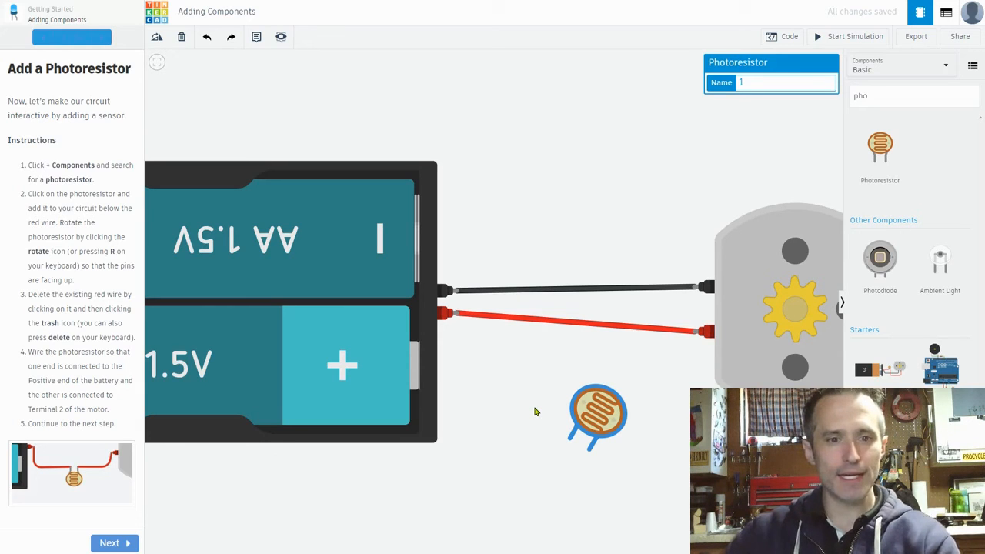
{"action": "key", "text": "r"}
{"action": "key", "text": "r"}
{"action": "key", "text": "r"}
{"action": "key", "text": "r"}
{"action": "key", "text": "r"}
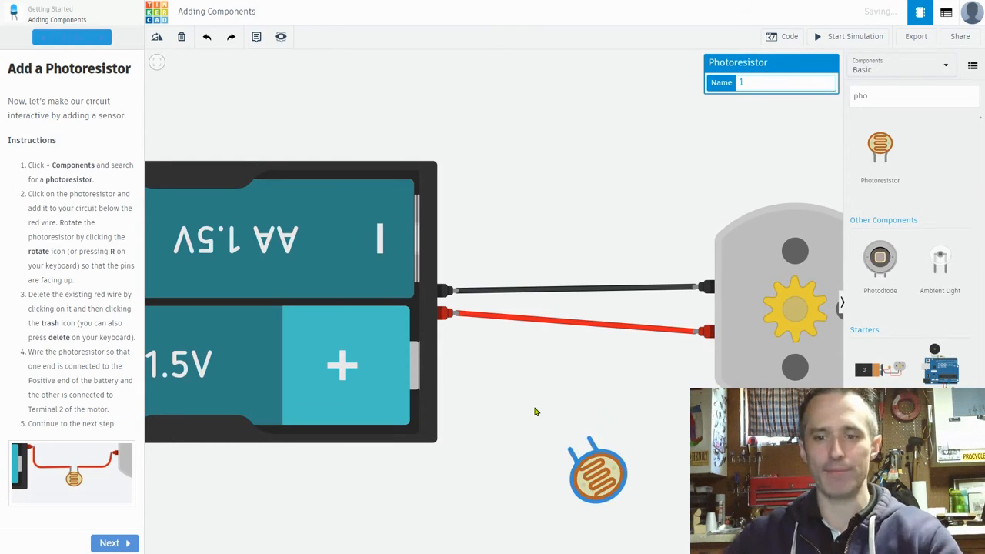
{"action": "left_click_drag", "start_coordinate": [579, 482], "coordinate": [576, 405]}
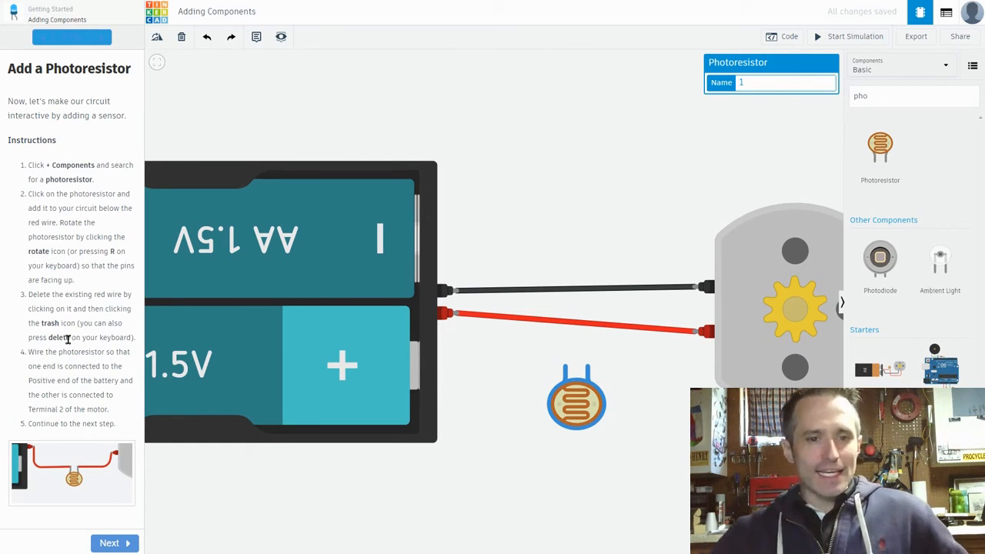
- Replace the red battery-to-motor wire with a red wire from the battery's positive terminal to the photoresistor's left pin
{"action": "left_click", "coordinate": [553, 324]}
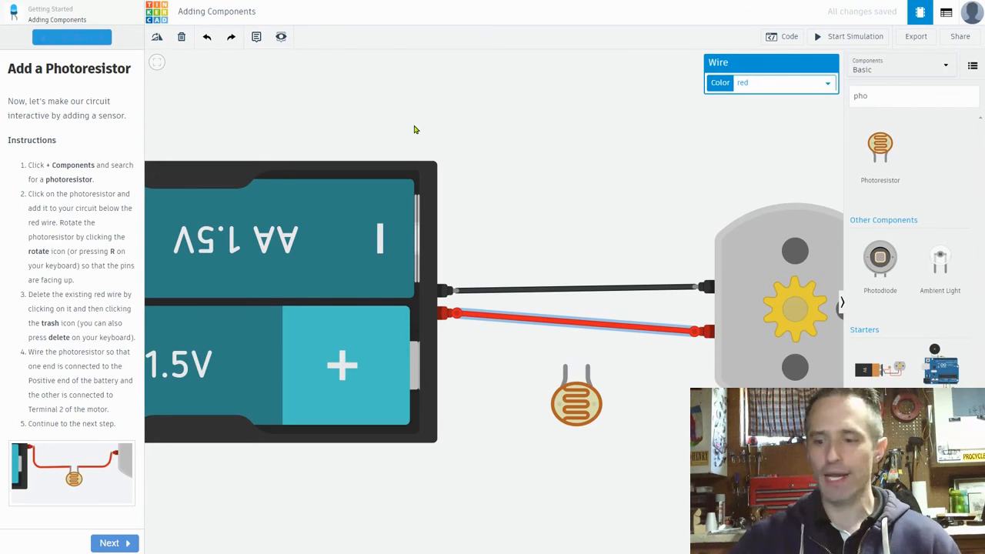
{"action": "key", "text": "Delete"}
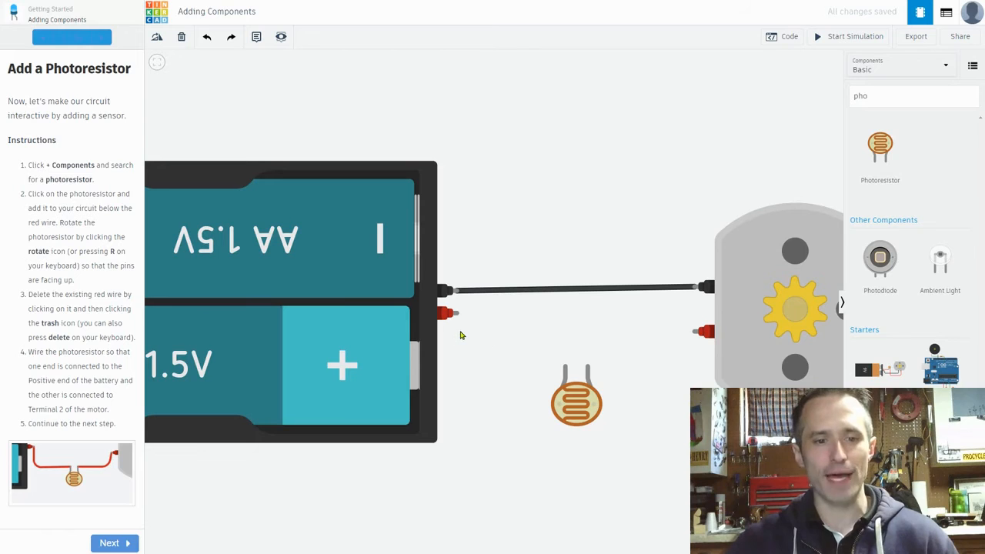
{"action": "left_click_drag", "start_coordinate": [446, 312], "coordinate": [564, 369]}
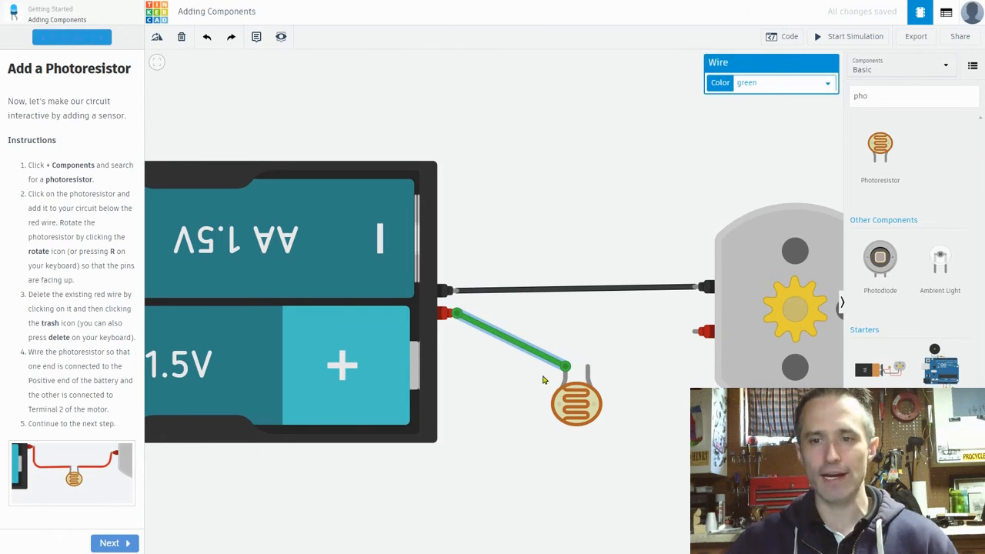
{"action": "left_click", "coordinate": [766, 80]}
{"action": "left_click", "coordinate": [784, 110]}
- Wire the photoresistor's right pin to the motor's red terminal and color the wire red
{"action": "left_click_drag", "start_coordinate": [587, 366], "coordinate": [697, 332]}
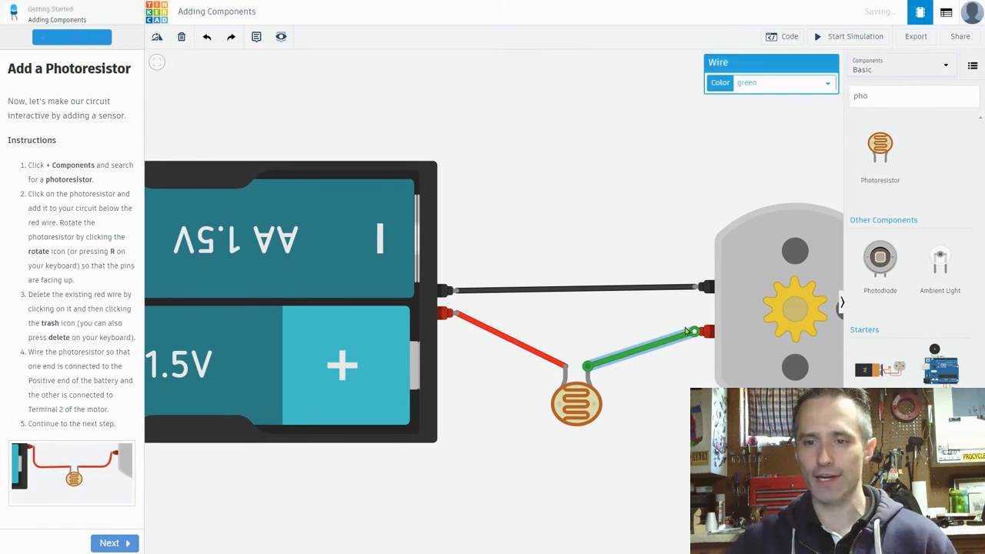
{"action": "left_click", "coordinate": [776, 89]}
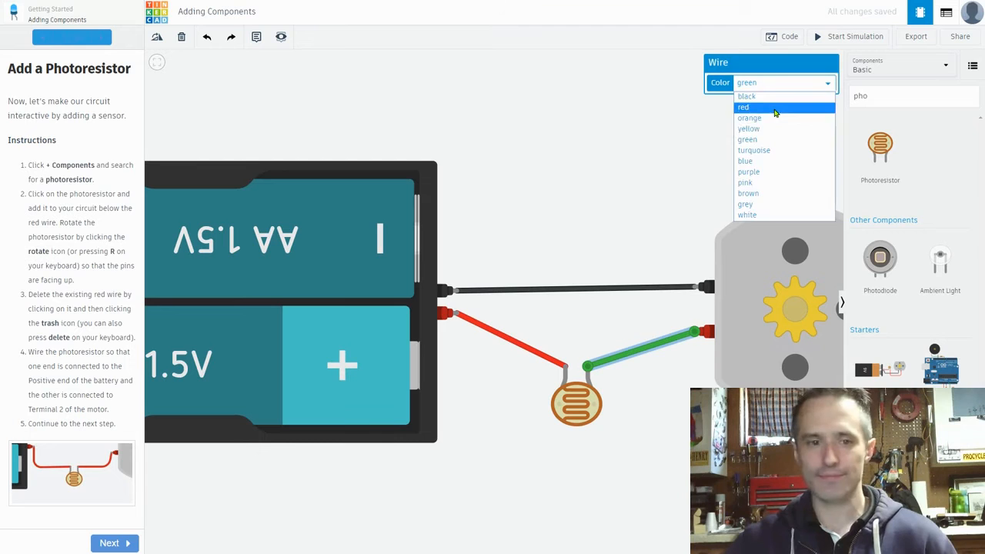
{"action": "left_click", "coordinate": [777, 113]}
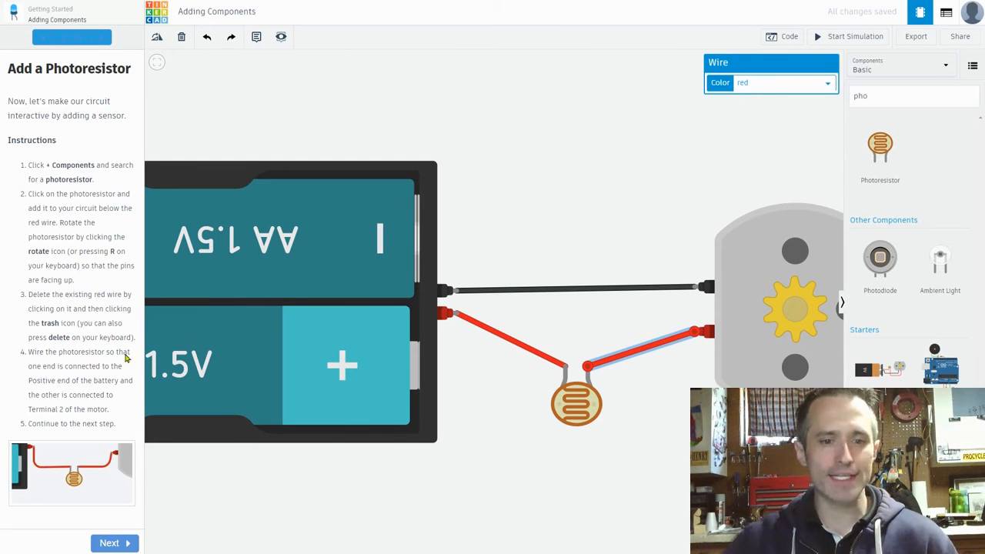
- Advance to the Start the Simulation instructions, run the simulation, and select the photoresistor to show its light slider
{"action": "left_click", "coordinate": [117, 542]}
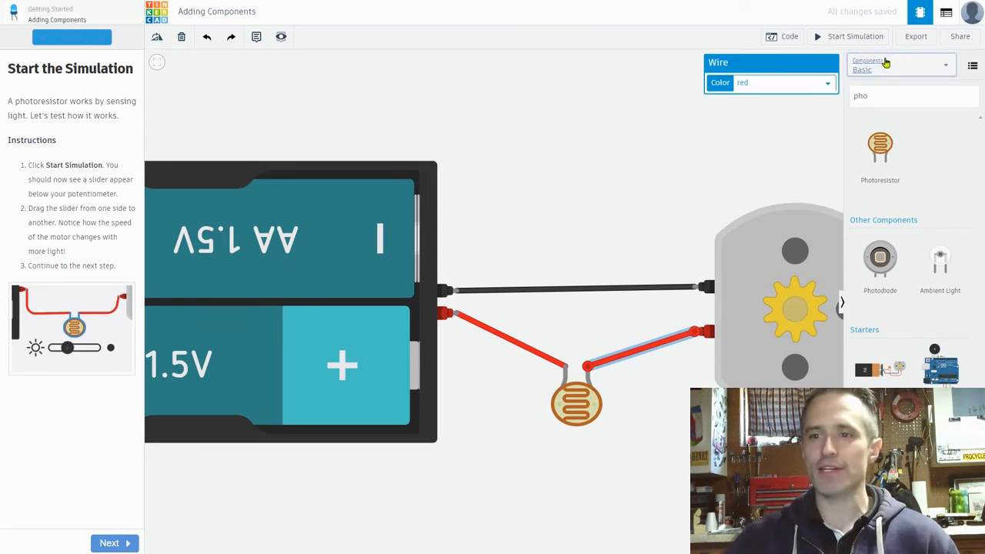
{"action": "left_click", "coordinate": [863, 38]}
{"action": "left_click", "coordinate": [576, 403]}
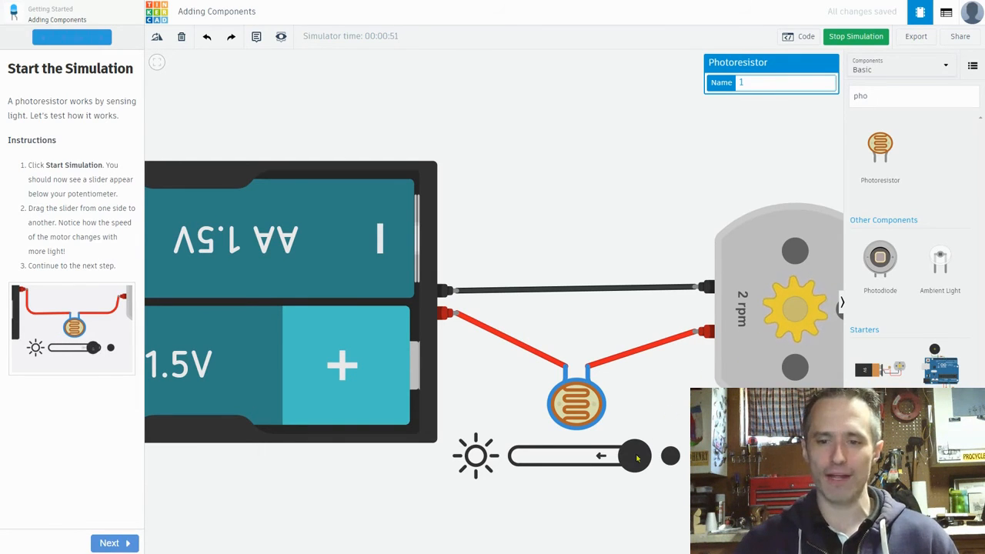
- Vary the photoresistor's light level between dark and medium, and raise it to the brightest end to test the motor's speed
{"action": "left_click_drag", "start_coordinate": [636, 463], "coordinate": [634, 464]}
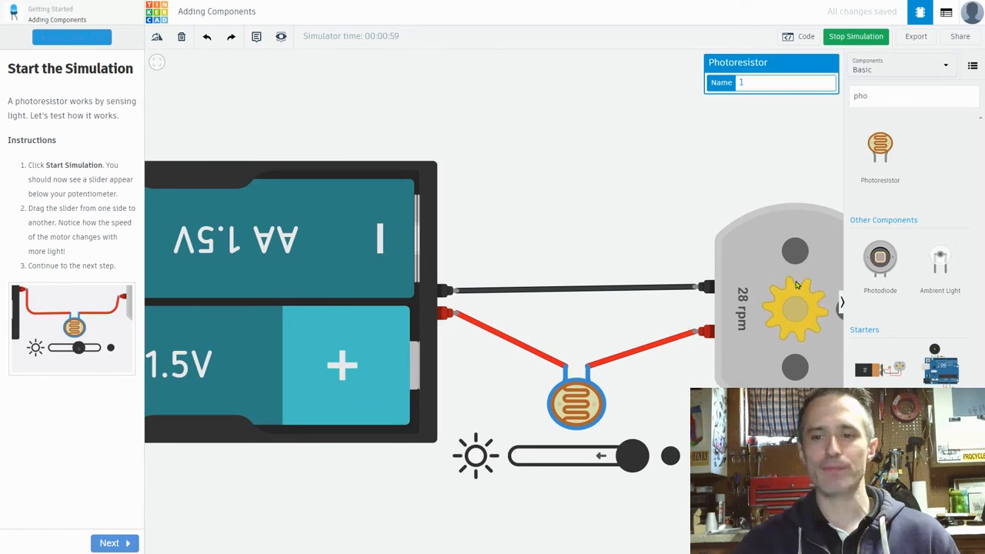
{"action": "left_click_drag", "start_coordinate": [630, 457], "coordinate": [585, 461]}
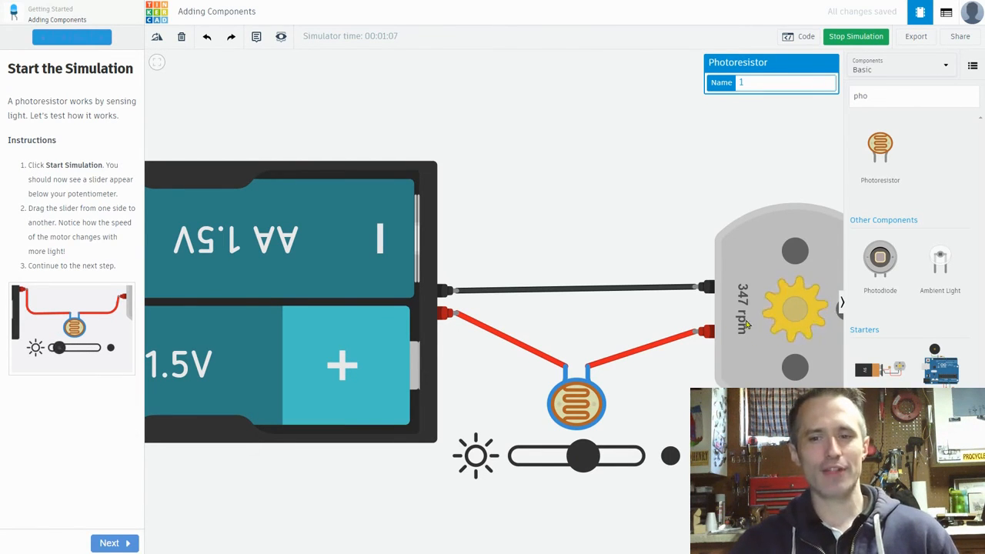
{"action": "left_click_drag", "start_coordinate": [585, 458], "coordinate": [634, 454]}
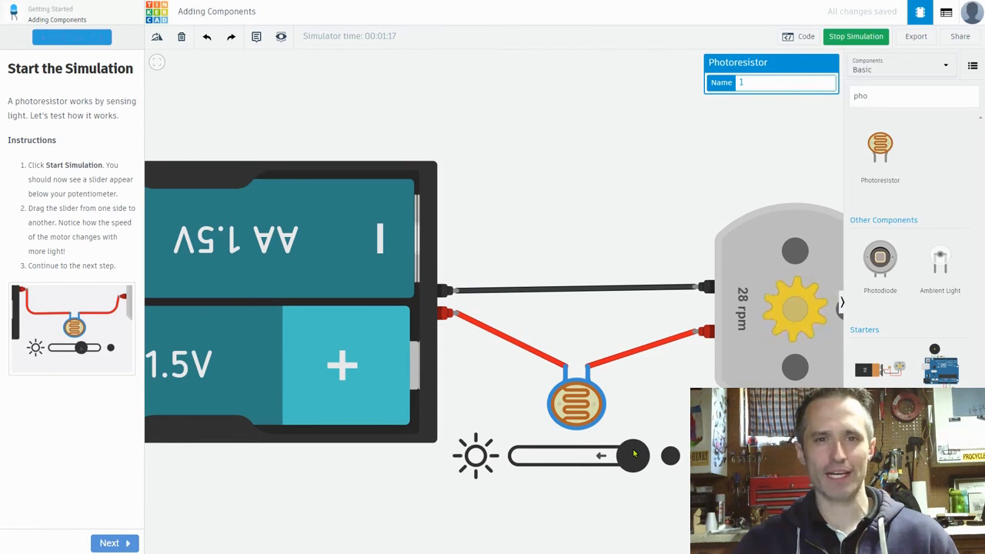
{"action": "left_click_drag", "start_coordinate": [634, 454], "coordinate": [623, 454]}
{"action": "left_click_drag", "start_coordinate": [616, 454], "coordinate": [587, 446]}
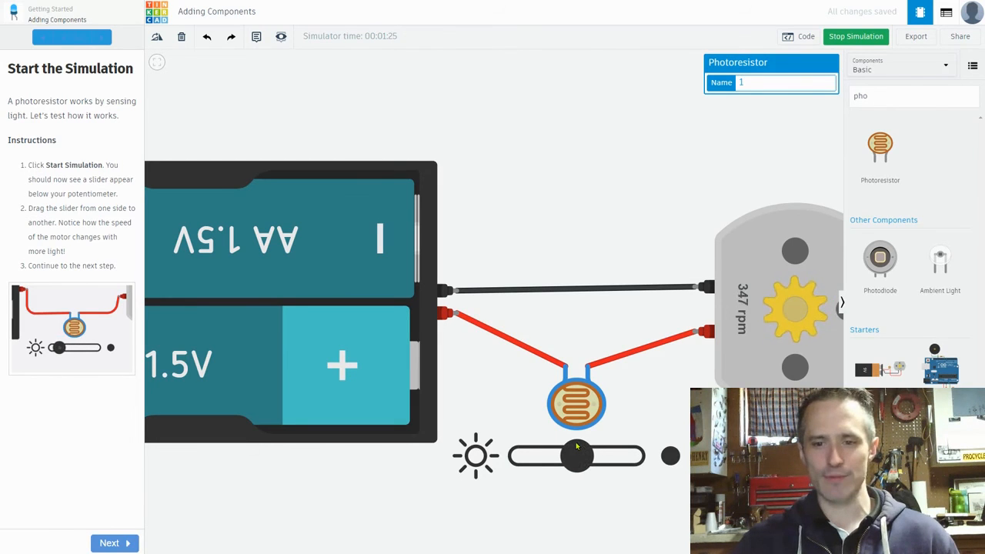
{"action": "left_click_drag", "start_coordinate": [568, 447], "coordinate": [499, 439]}
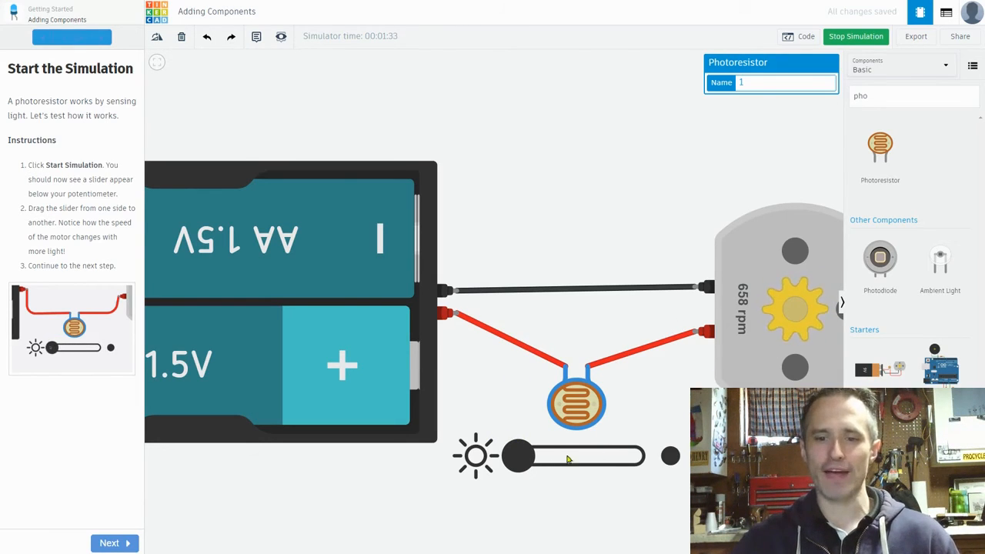
- Lower the photoresistor's light level slightly from the brightest end and advance to the lesson's Congratulations page
{"action": "mouse_move", "coordinate": [521, 458]}
{"action": "left_mouse_down"}
{"action": "mouse_move", "coordinate": [544, 457]}
{"action": "mouse_move", "coordinate": [534, 457]}
{"action": "left_mouse_up"}
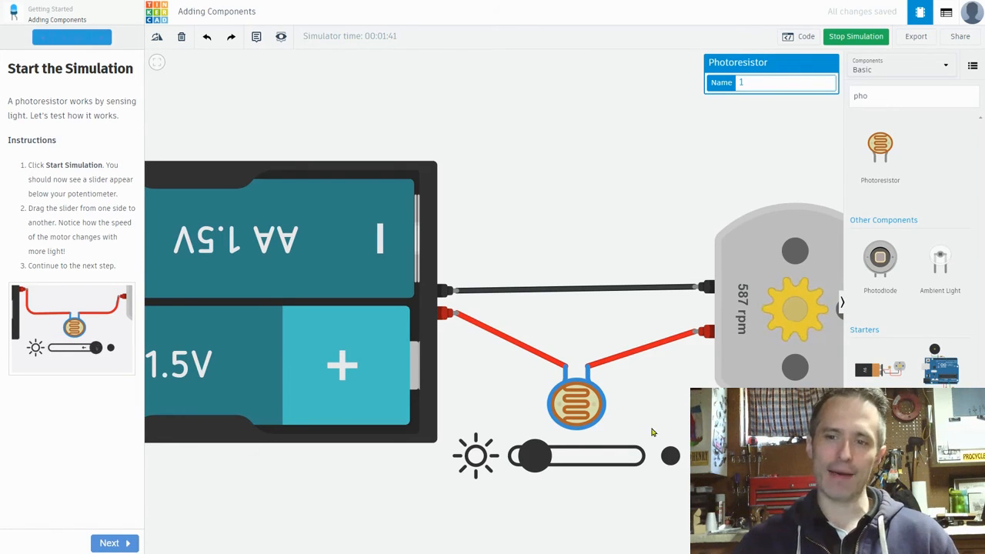
{"action": "left_click", "coordinate": [114, 542]}
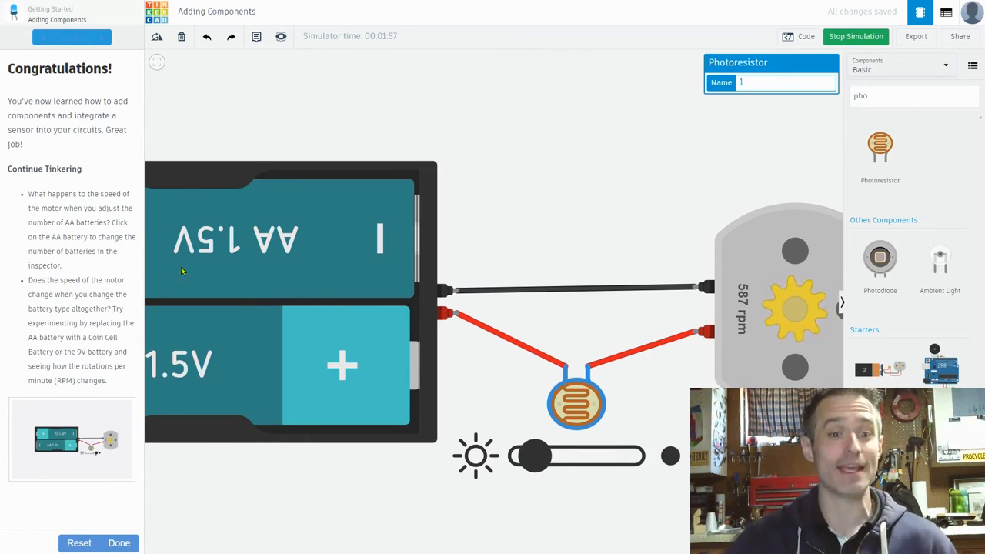
- Check the AA battery's properties and return the photoresistor's light level to the brightest end
{"action": "left_click", "coordinate": [259, 244]}
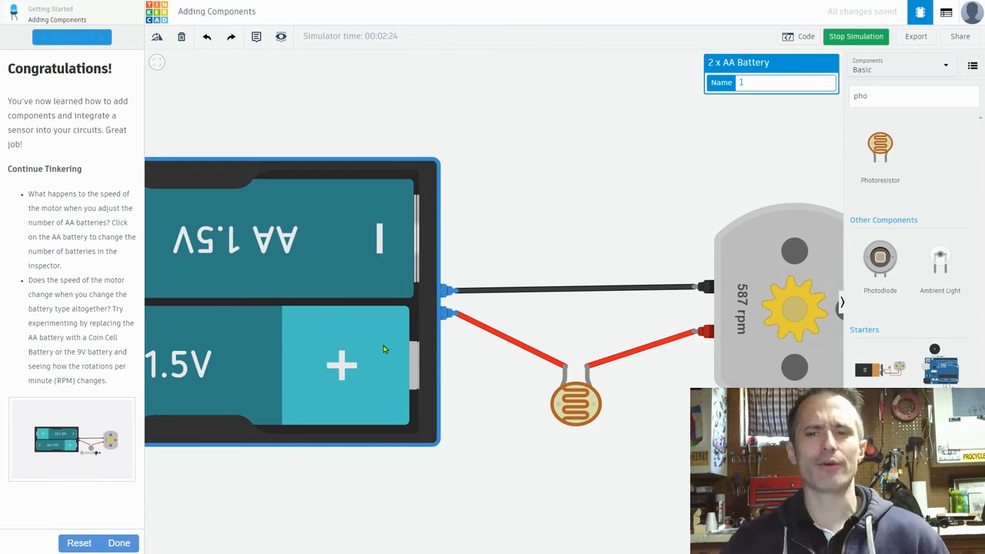
{"action": "left_click", "coordinate": [585, 421]}
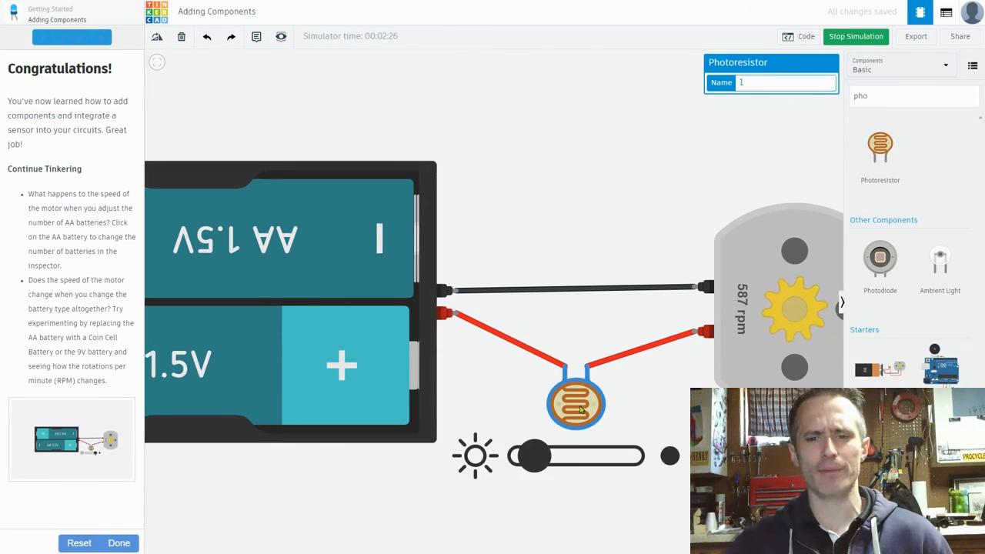
{"action": "left_click_drag", "start_coordinate": [533, 457], "coordinate": [484, 449]}
{"action": "left_click", "coordinate": [341, 474]}
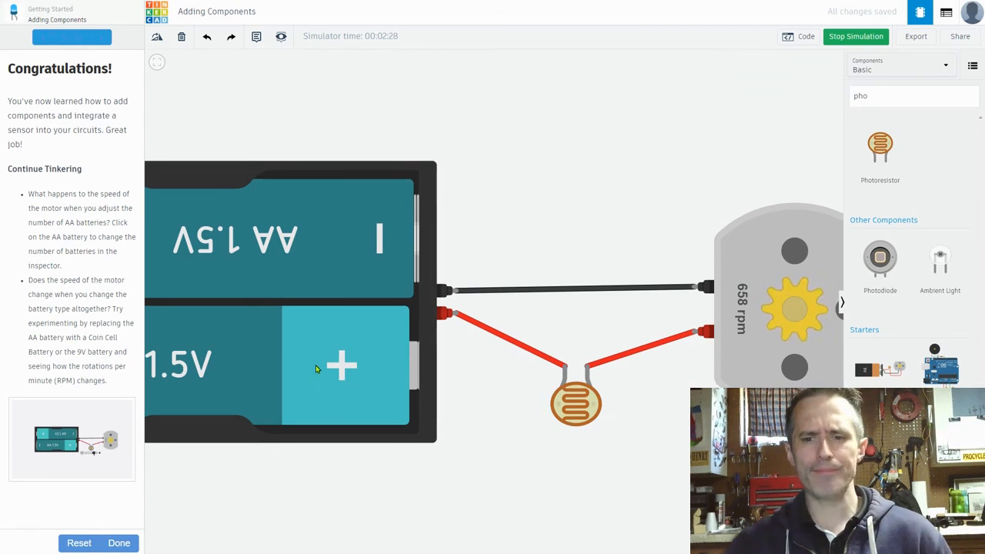
- Search the components for "battery" and check the AA battery's properties for a setting that changes the number of batteries
{"action": "left_click", "coordinate": [319, 248]}
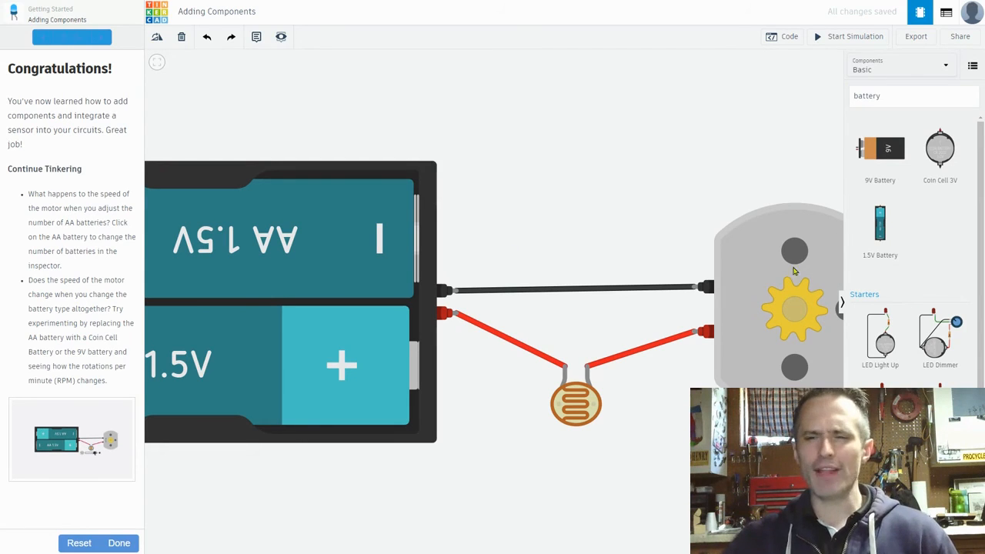
{"action": "left_click", "coordinate": [251, 248]}
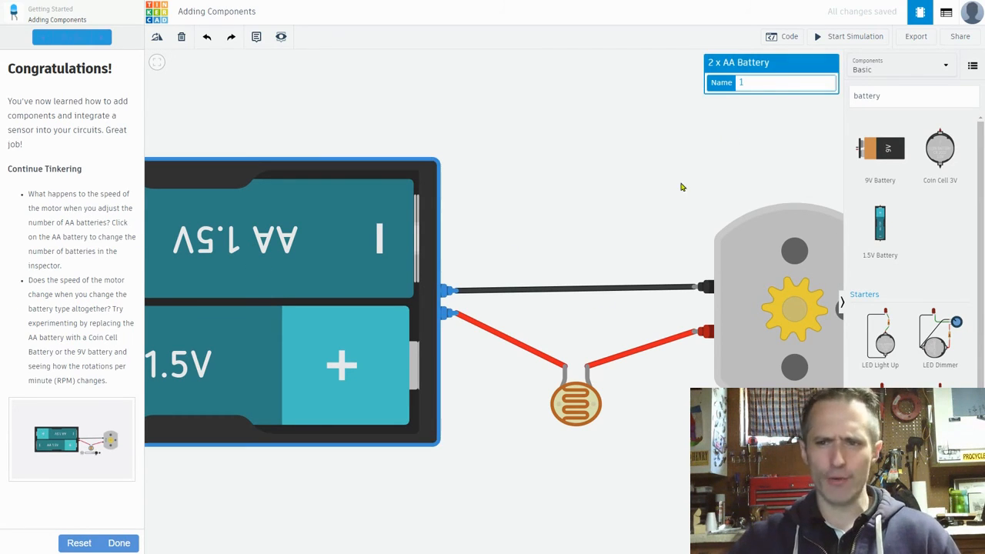
{"action": "double_click", "coordinate": [752, 83]}
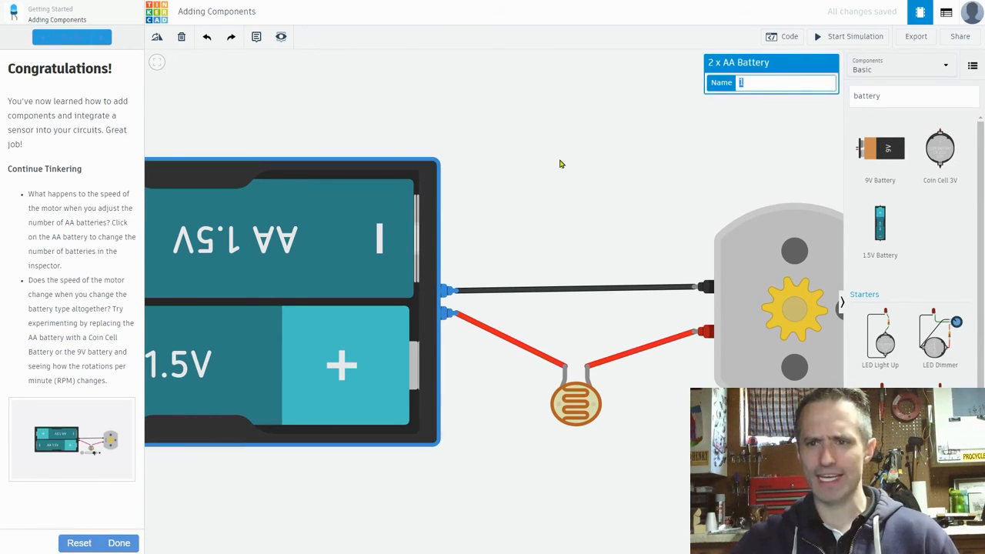
{"action": "left_click", "coordinate": [608, 178]}
{"action": "left_click", "coordinate": [337, 221]}
{"action": "left_click", "coordinate": [366, 132]}
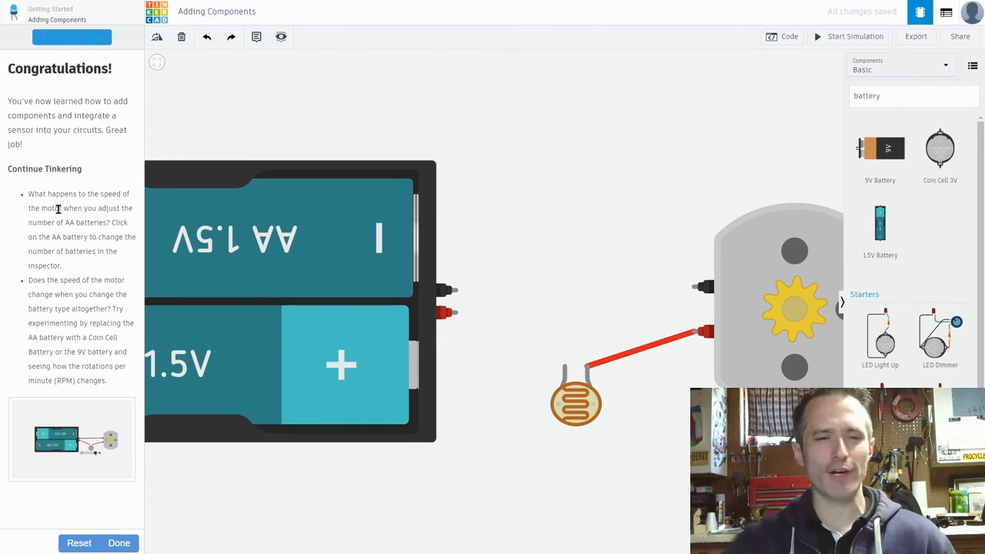
- Look through the battery components and starter circuits for another battery option with the AA battery selected
{"action": "left_click", "coordinate": [305, 238]}
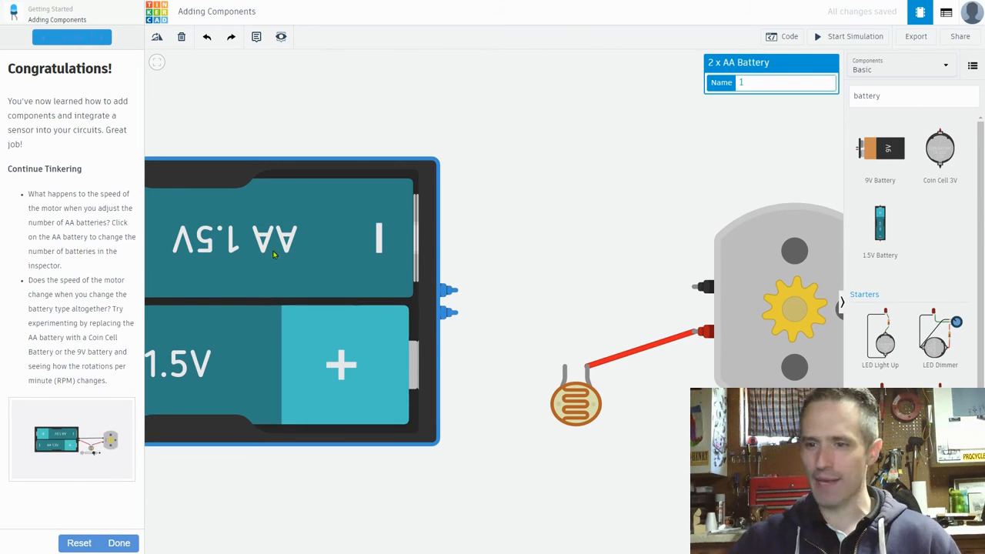
{"action": "scroll", "coordinate": [913, 285], "scroll_direction": "down", "scroll_amount": 2}
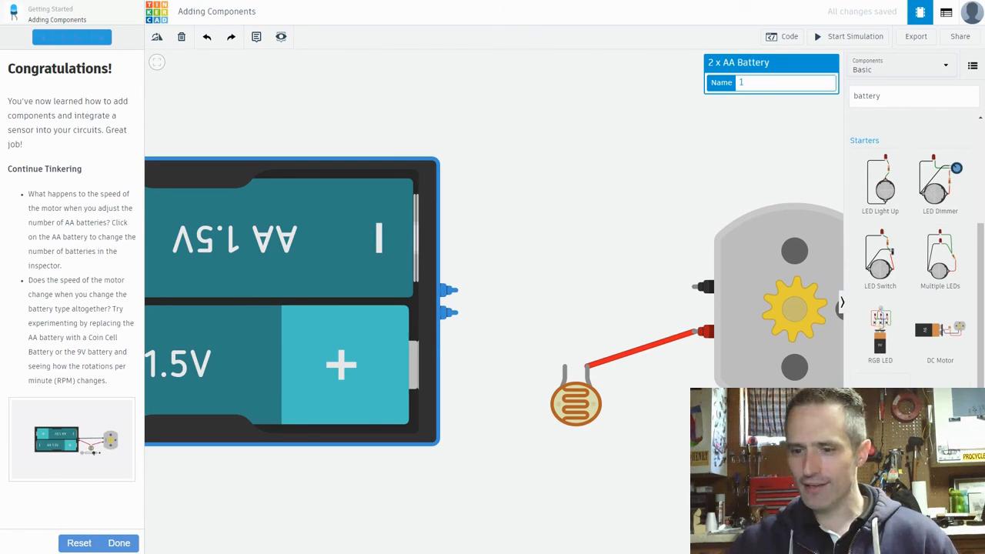
{"action": "scroll", "coordinate": [886, 154], "scroll_direction": "down", "scroll_amount": 1}
{"action": "scroll", "coordinate": [886, 154], "scroll_direction": "up", "scroll_amount": 3}
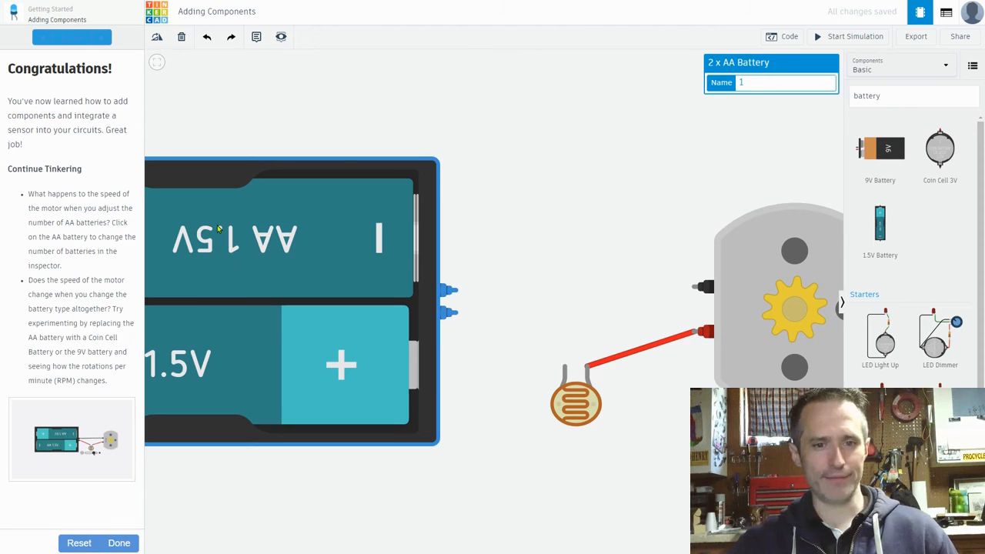
- Wire the AA battery's negative terminal to the motor's black terminal and its positive terminal to the photoresistor's left pin
{"action": "left_click", "coordinate": [451, 289]}
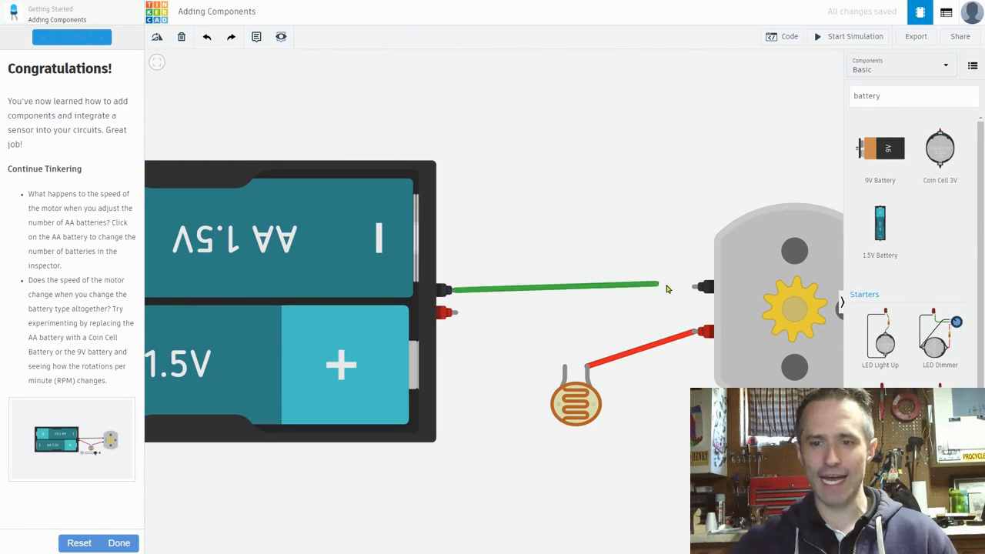
{"action": "left_click", "coordinate": [700, 287]}
{"action": "left_click", "coordinate": [444, 312]}
{"action": "left_click", "coordinate": [566, 368]}
- Run the simulation and raise the photoresistor's light level to the brightest end to test the motor with the AA batteries
{"action": "left_click", "coordinate": [584, 428]}
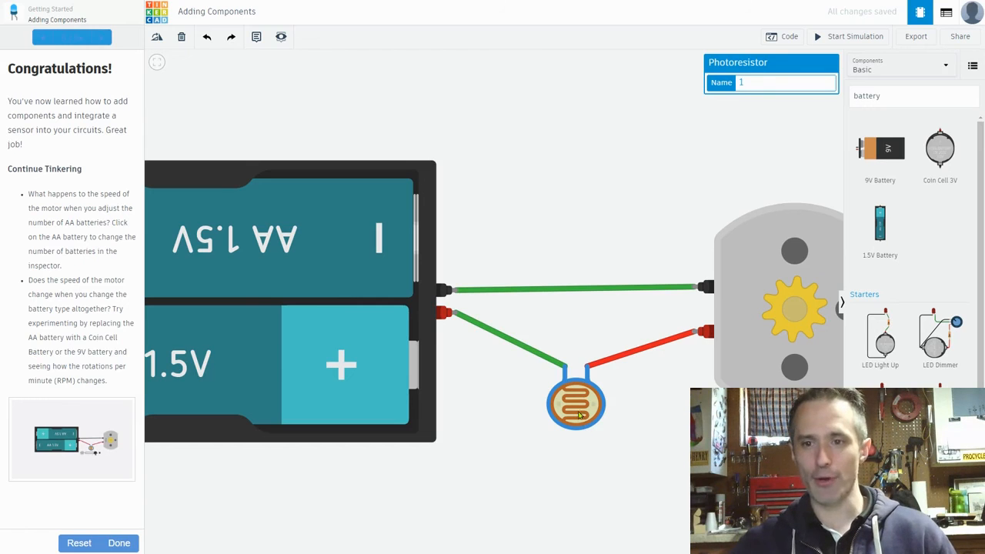
{"action": "left_click", "coordinate": [468, 429]}
{"action": "left_click", "coordinate": [853, 38]}
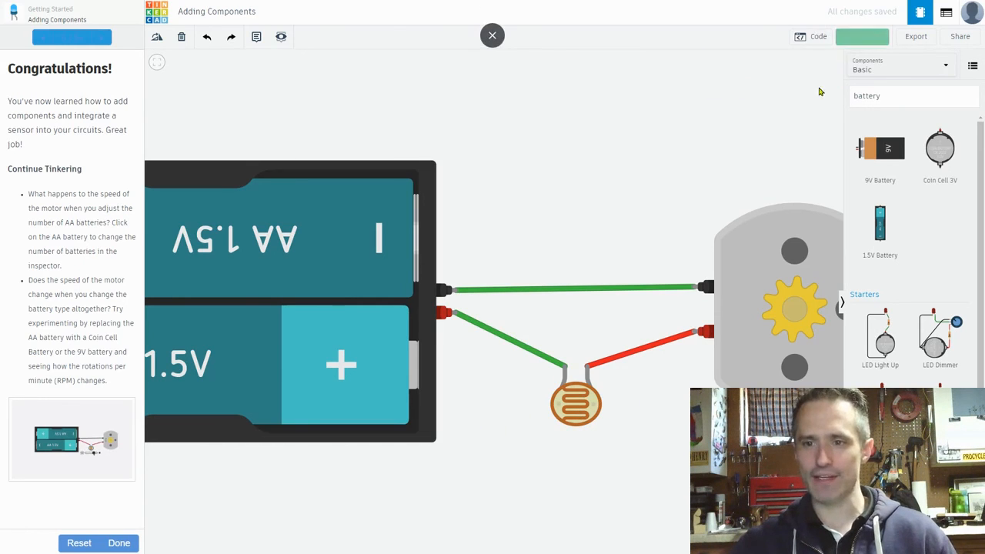
{"action": "left_click", "coordinate": [587, 399]}
{"action": "left_click_drag", "start_coordinate": [636, 456], "coordinate": [517, 457]}
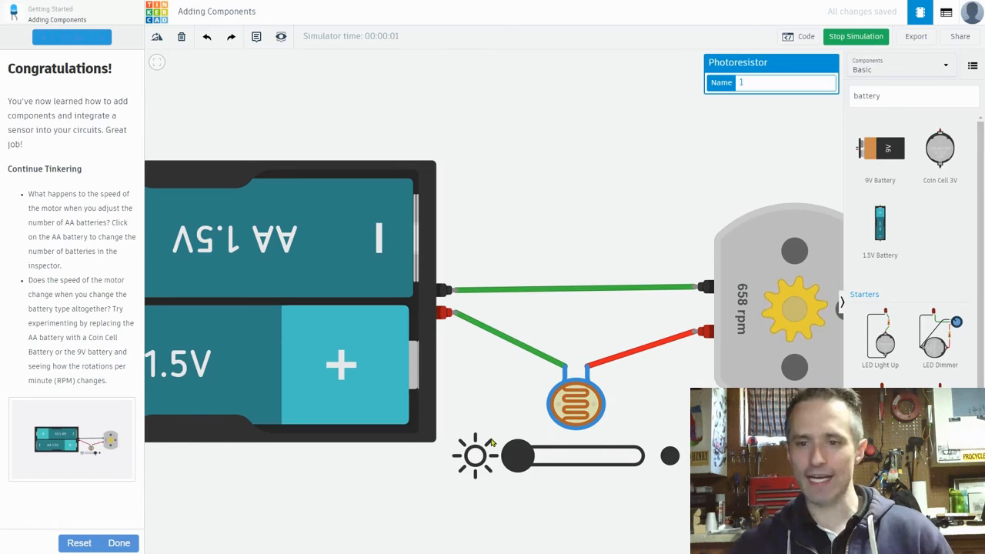
- Replace the AA battery with a 9V battery, rotated so its terminals face the photoresistor and motor
{"action": "left_click", "coordinate": [357, 244]}
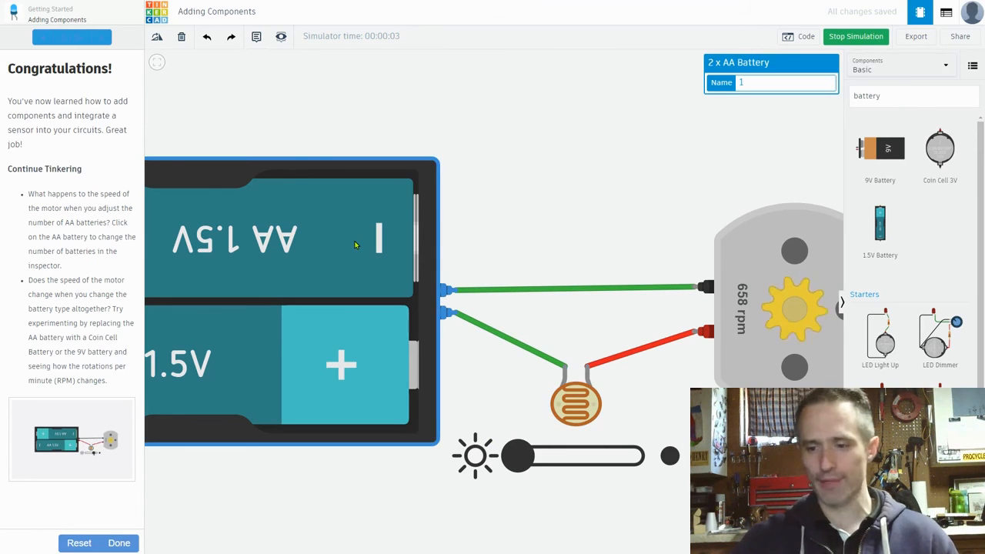
{"action": "key", "text": "Delete"}
{"action": "left_click_drag", "start_coordinate": [872, 150], "coordinate": [146, 233]}
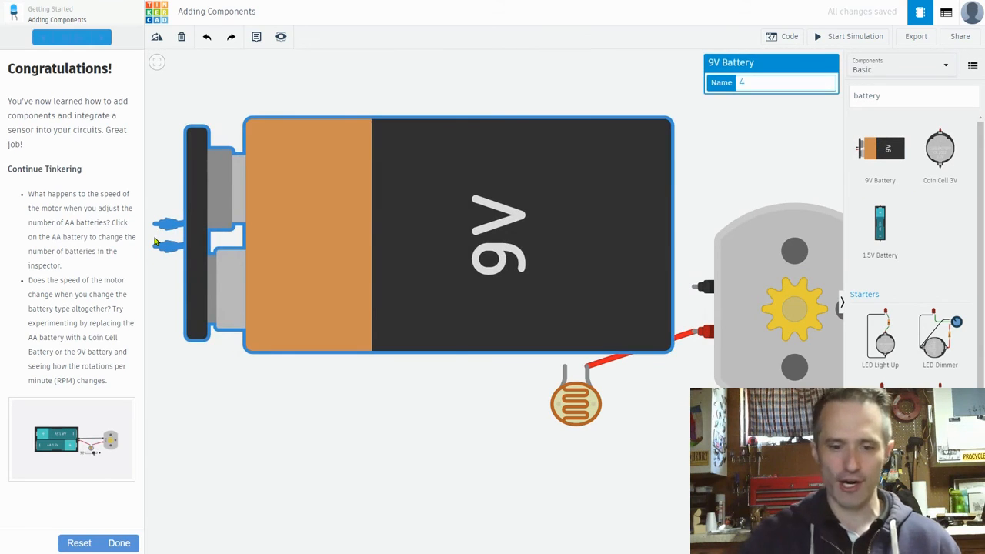
{"action": "key", "text": "r"}
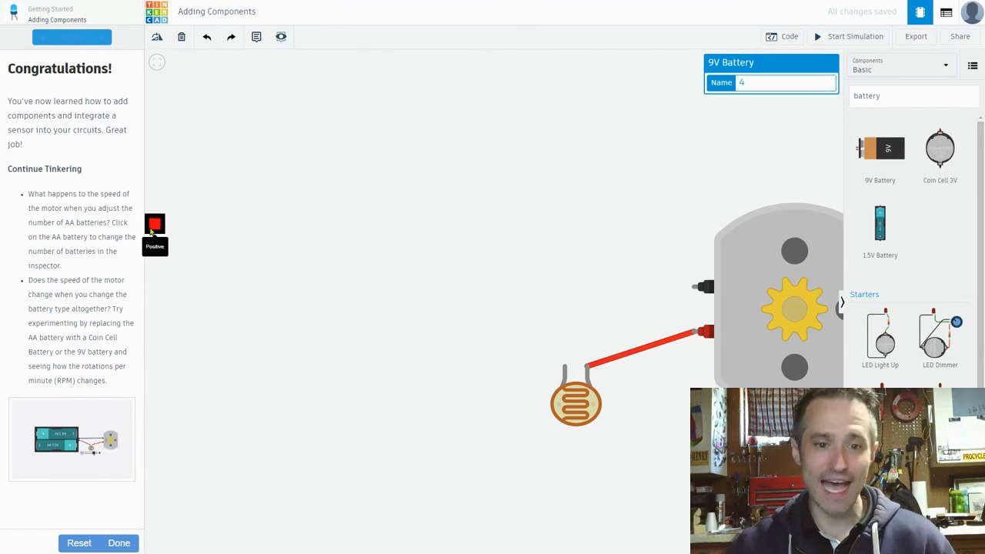
- Wire the photoresistor's left pin to the 9V battery's positive terminal and the motor's black terminal to the battery's negative terminal
{"action": "left_click", "coordinate": [563, 367]}
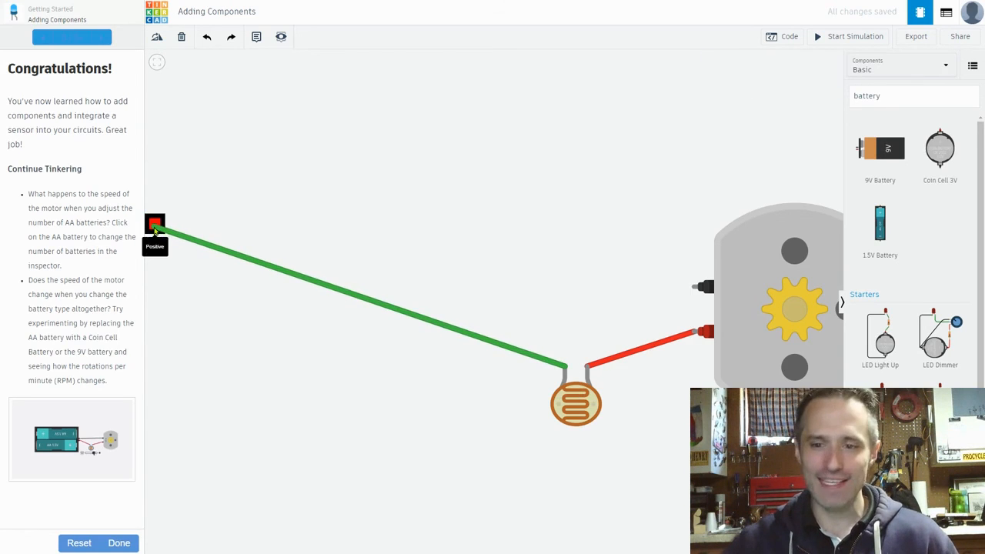
{"action": "left_click", "coordinate": [155, 224]}
{"action": "left_click", "coordinate": [700, 286]}
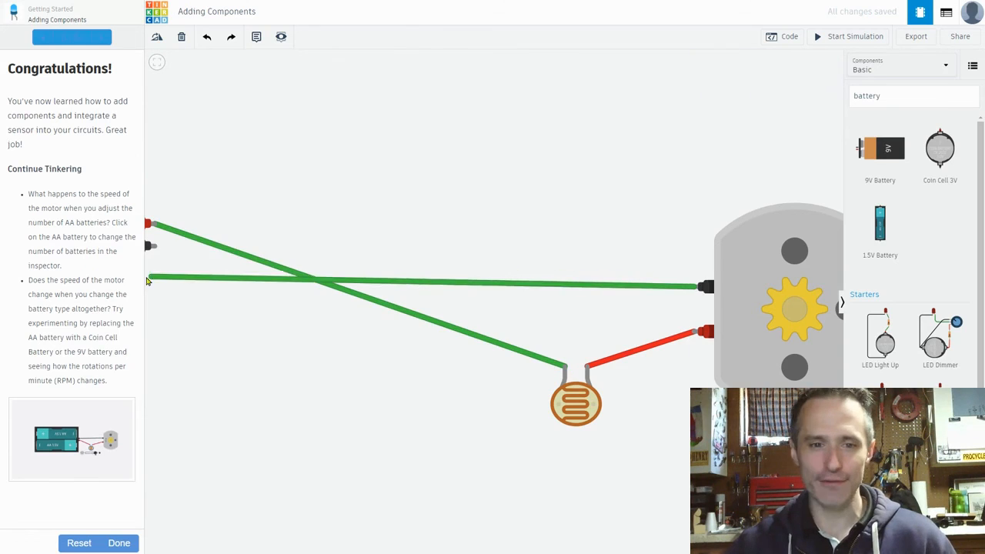
{"action": "left_click", "coordinate": [154, 248]}
- Simulate the 9V circuit with the photoresistor's light level at the brightest end, and finish the lesson
{"action": "left_click", "coordinate": [581, 411]}
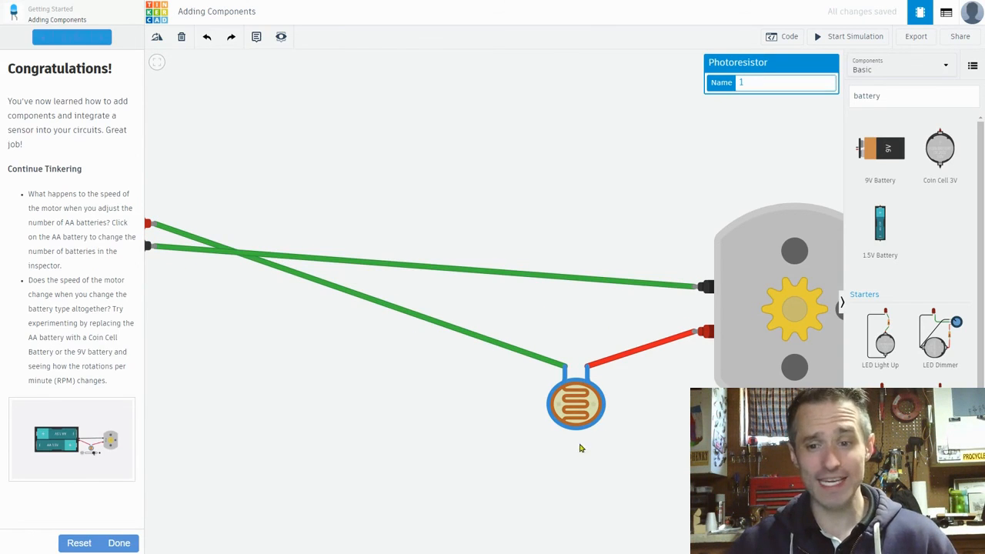
{"action": "left_click", "coordinate": [856, 38]}
{"action": "left_click_drag", "start_coordinate": [631, 460], "coordinate": [445, 462]}
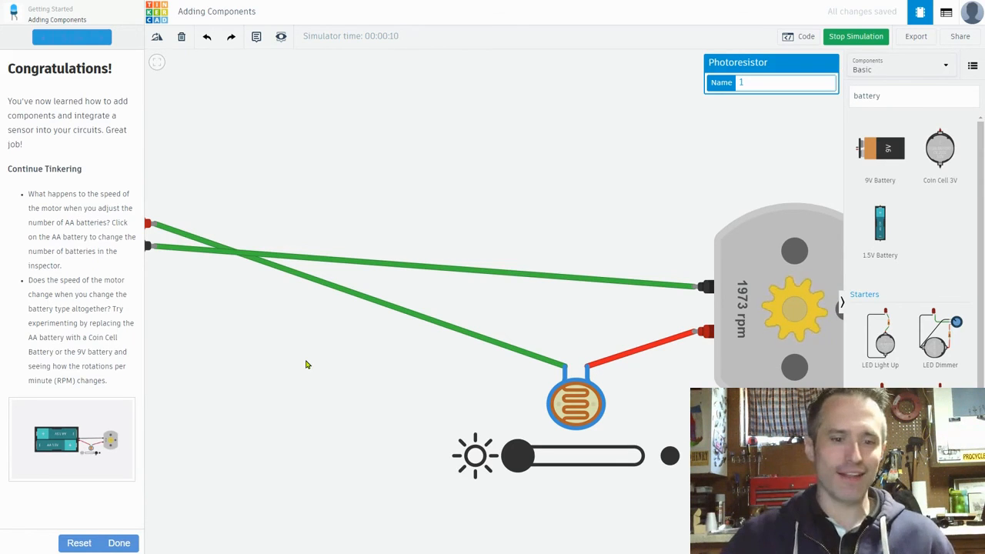
{"action": "left_click", "coordinate": [123, 541]}
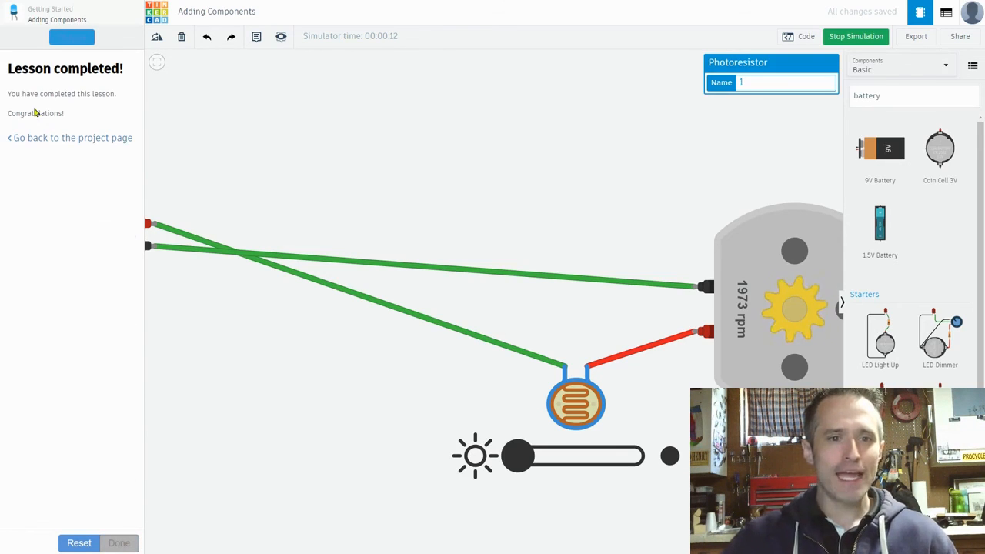